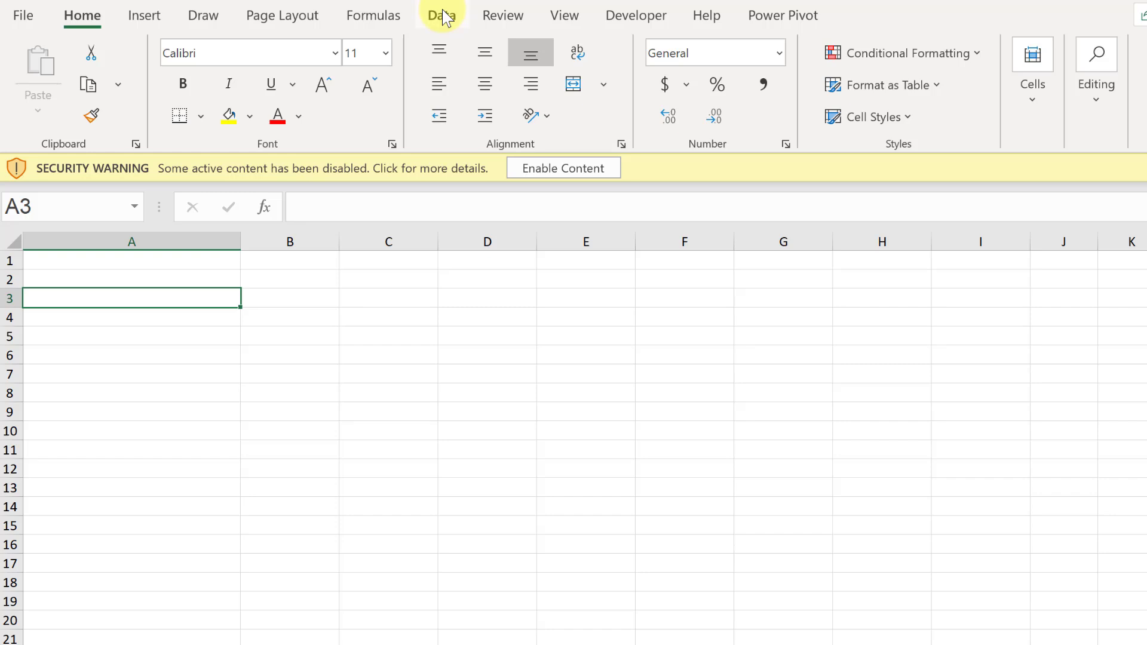
Show the workbook's linked files in Edit Links and check where Confidential_Formulas_LG.xlsx is stored
left_click(444, 16)
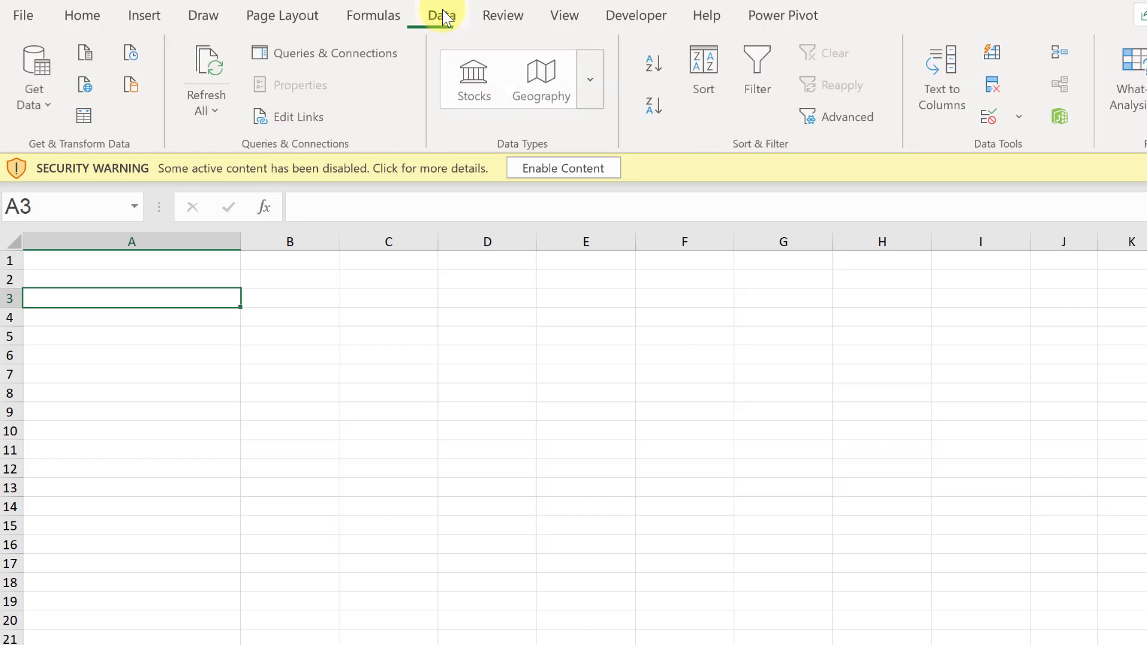
left_click(312, 122)
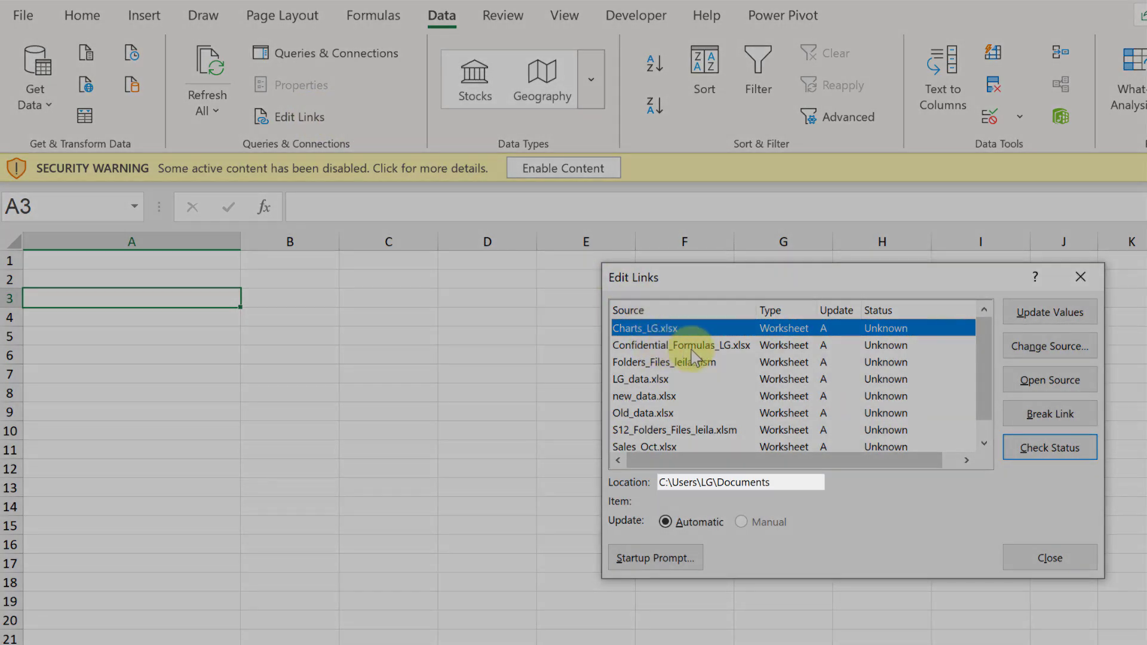
left_click(692, 350)
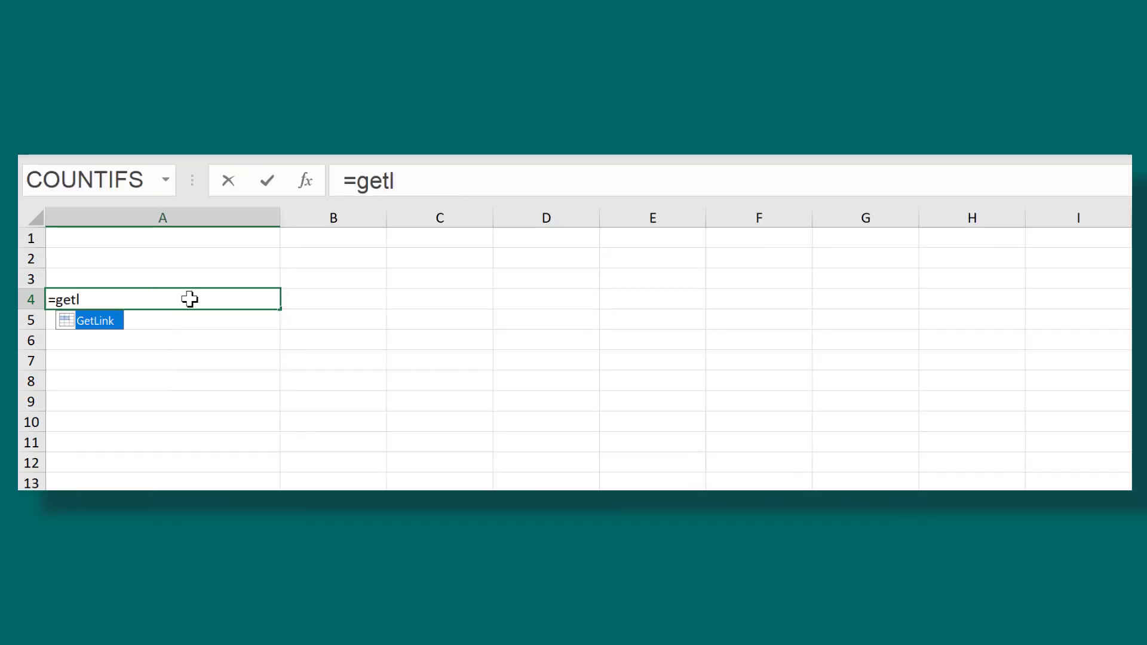
Enter the GetLink formula in A4, then wrap it in TRANSPOSE so the links spill down A4:A11
key("Return")
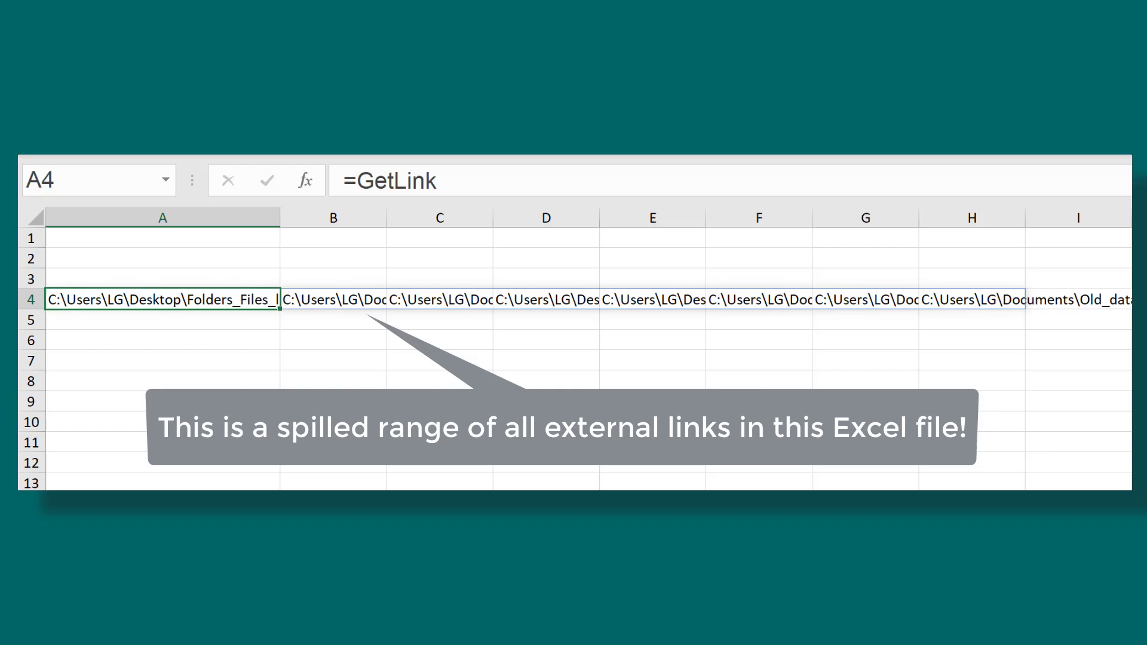
left_click(357, 181)
type("transpose")
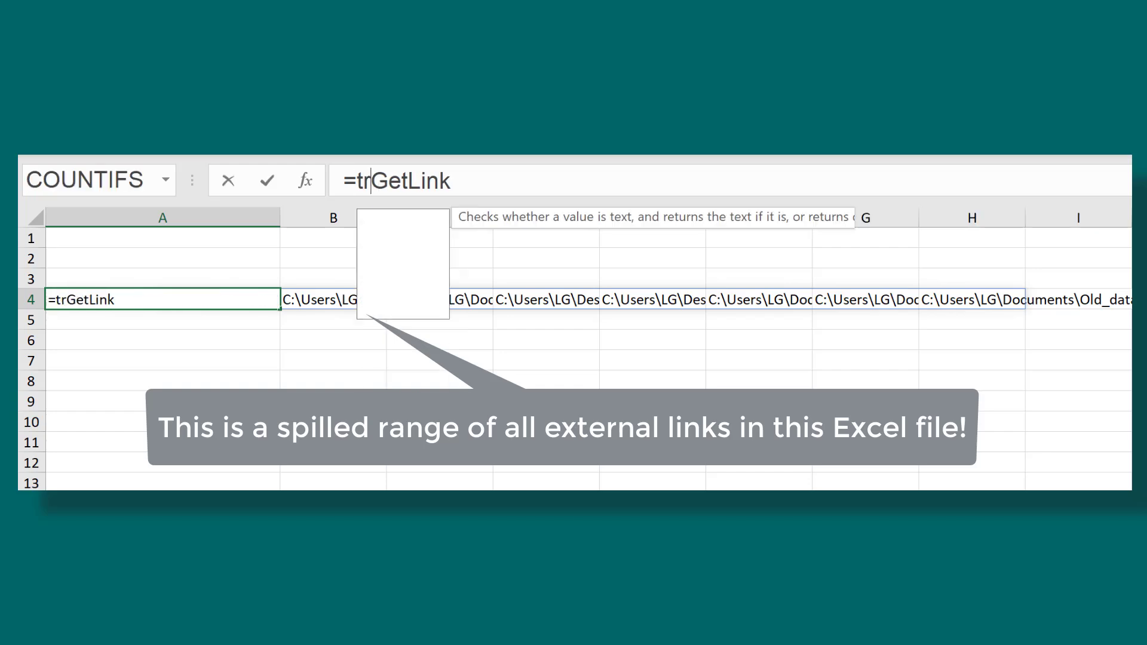
type("(")
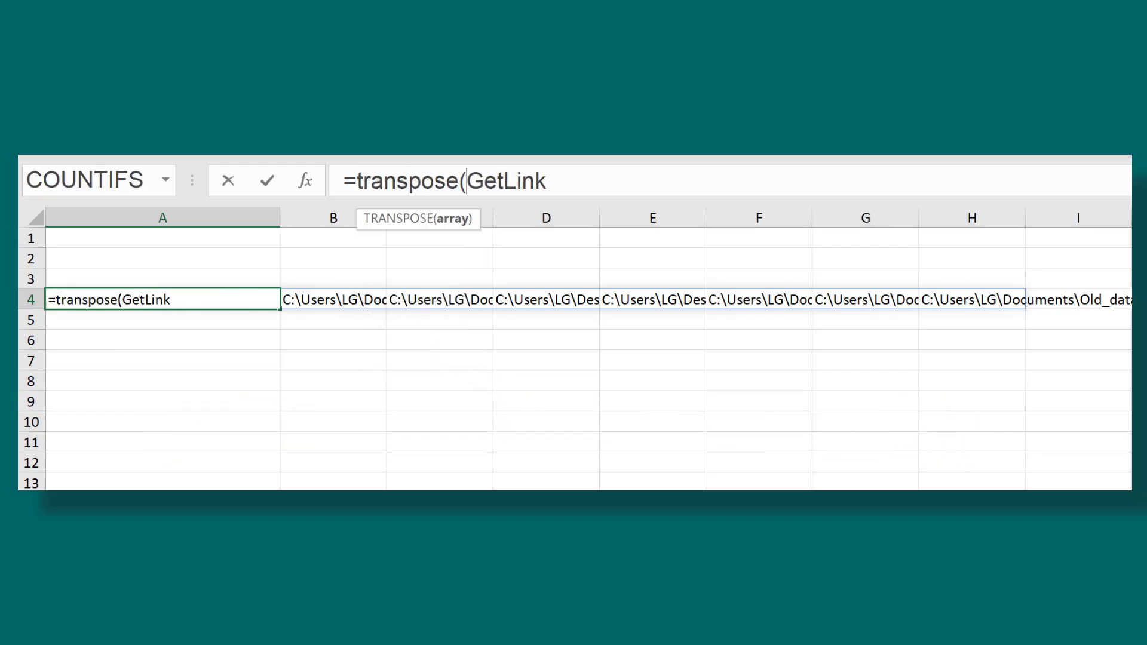
key("Return")
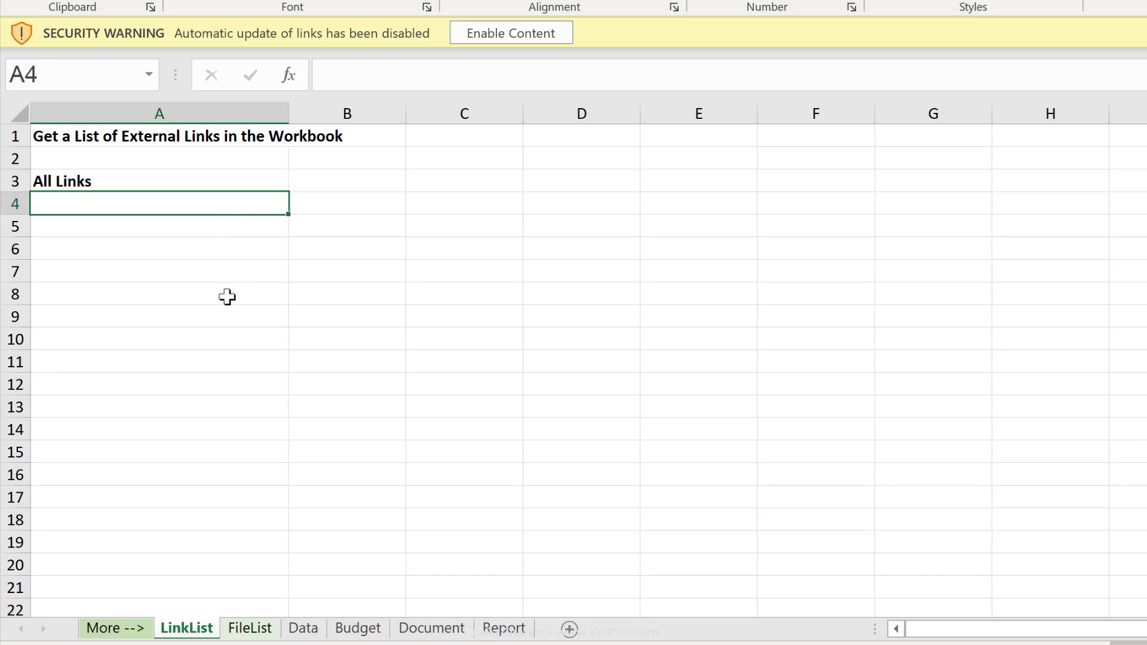
left_click(250, 628)
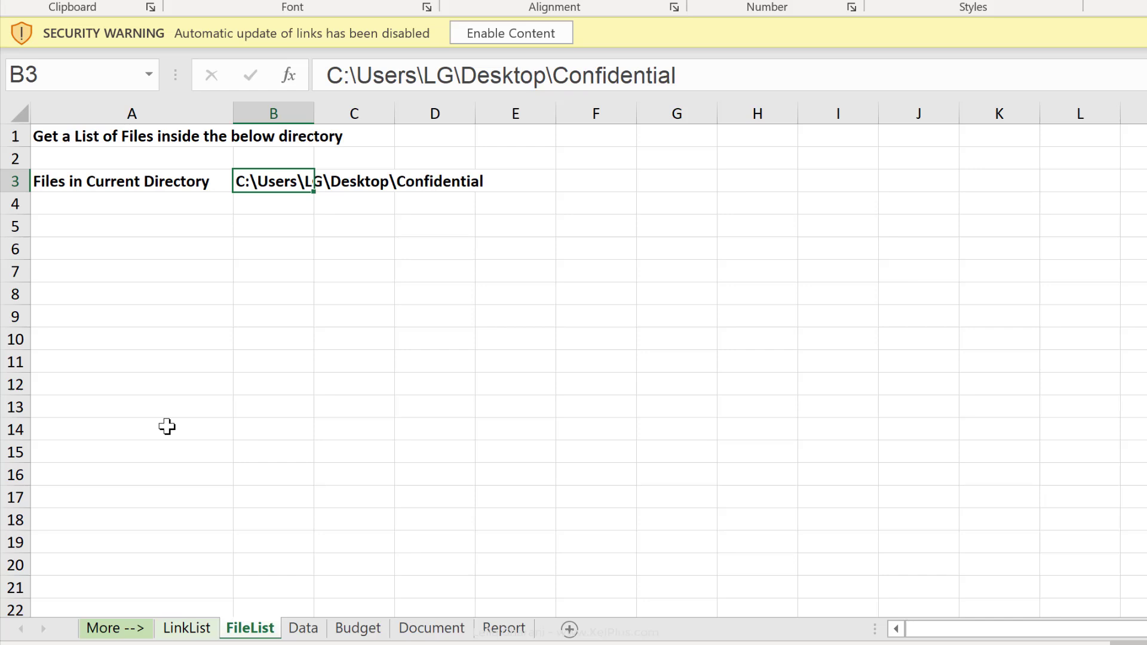
left_click(115, 221)
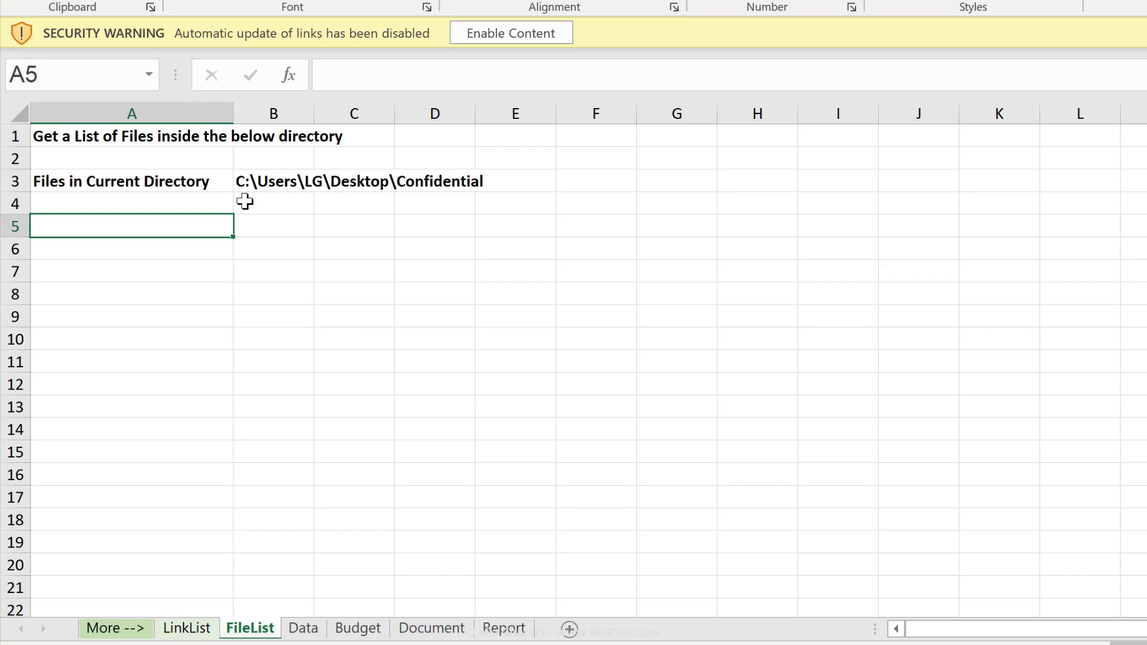
left_click(203, 626)
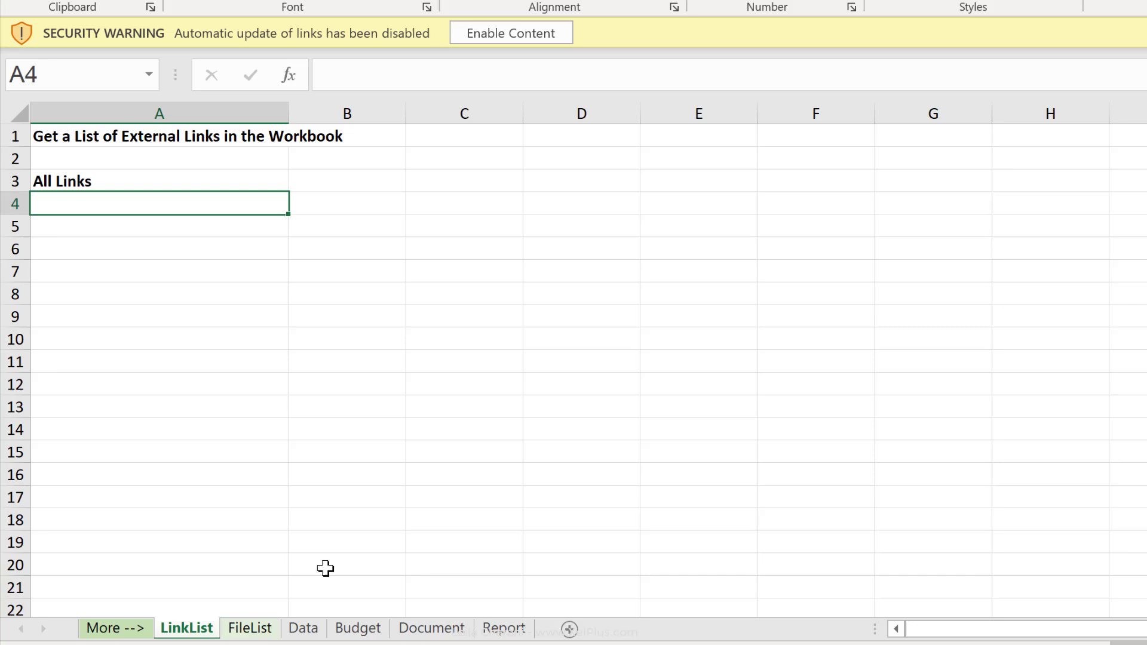
left_click(304, 630)
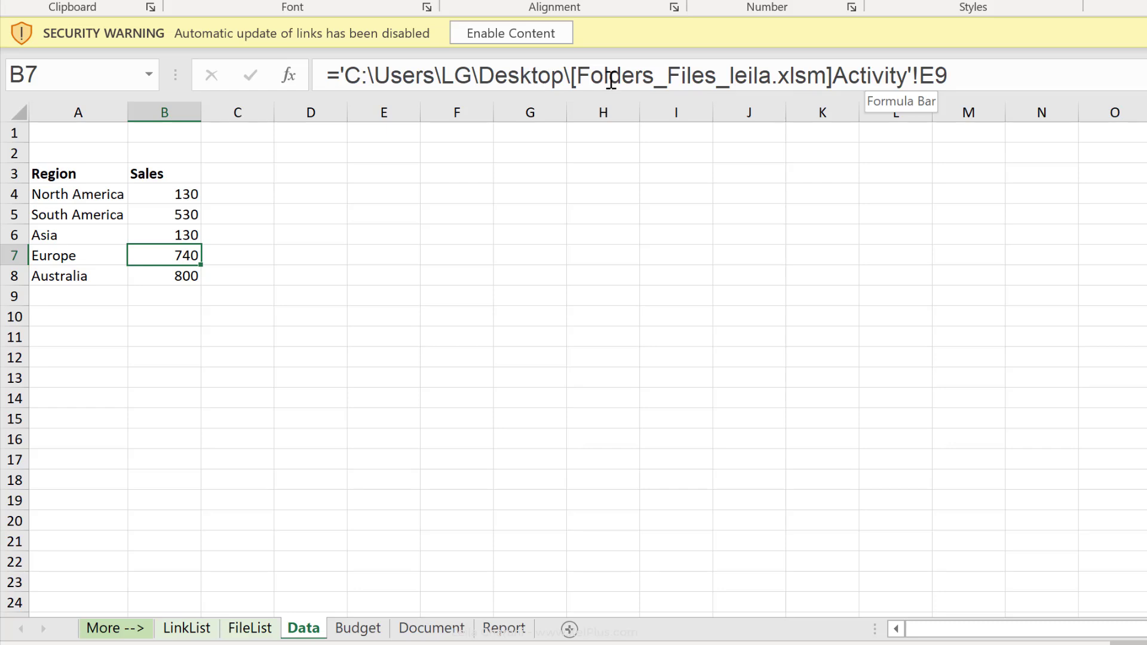
left_click(361, 632)
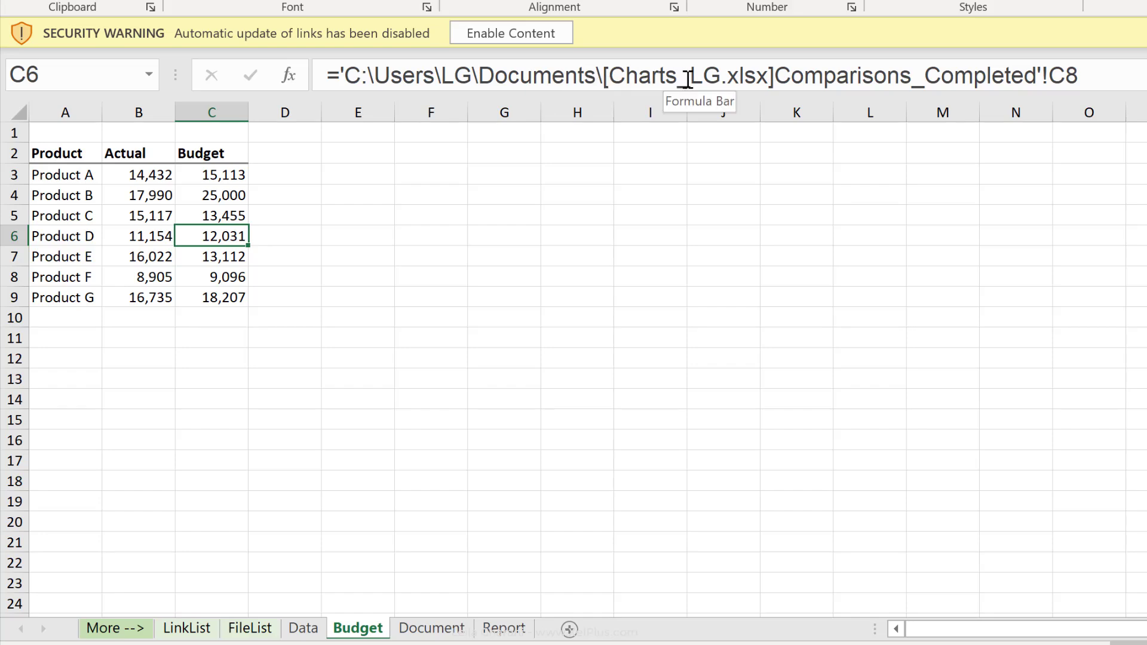
left_click(186, 628)
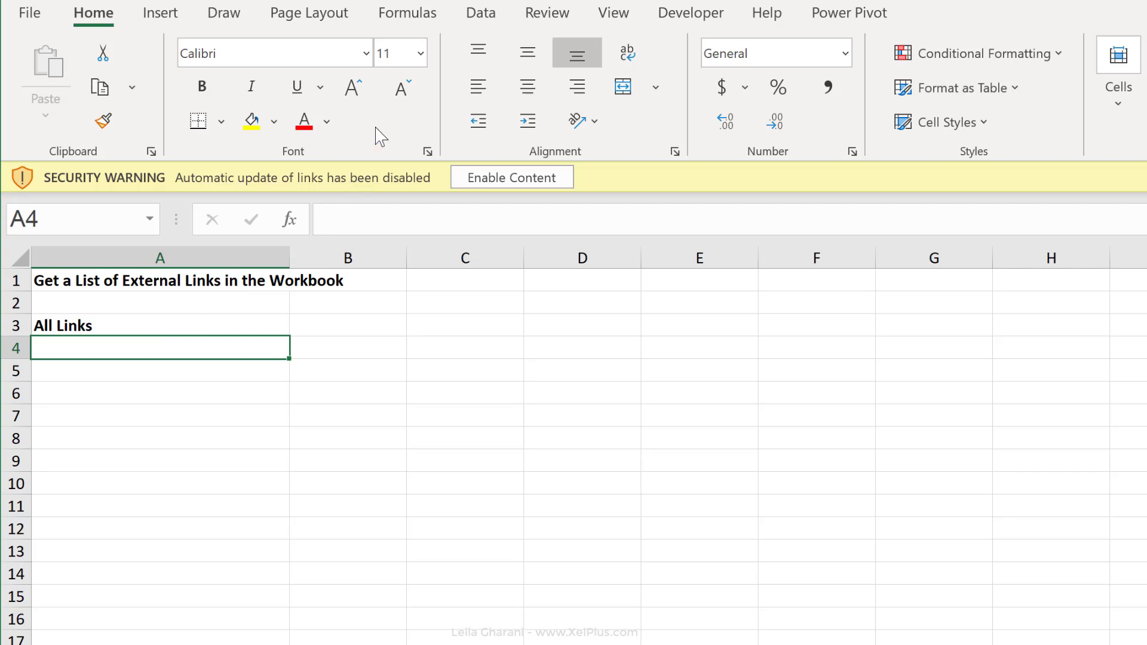
In Name Manager, add the workbook-scoped name GetLinks referring to =LINKS()
left_click(414, 24)
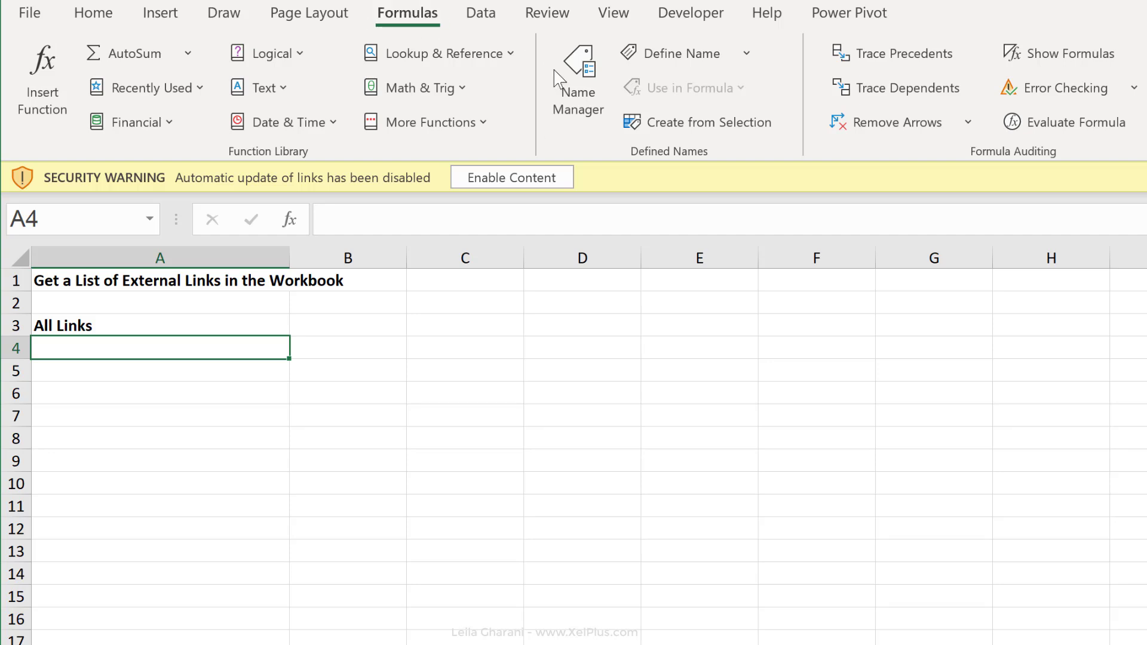
left_click(573, 96)
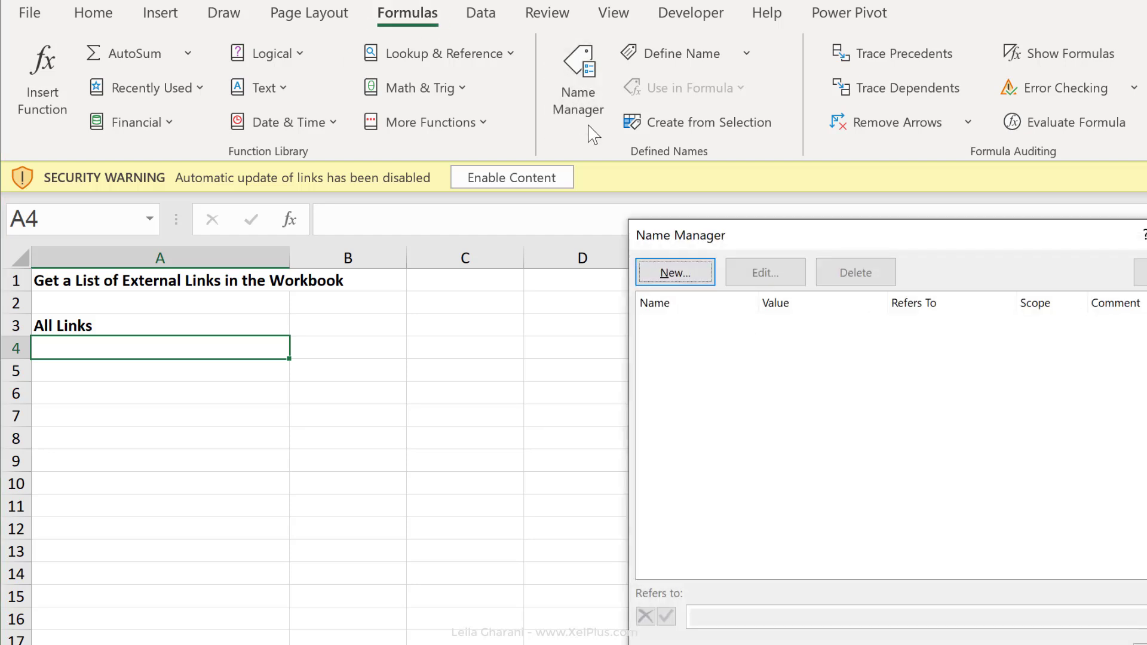
left_click(672, 273)
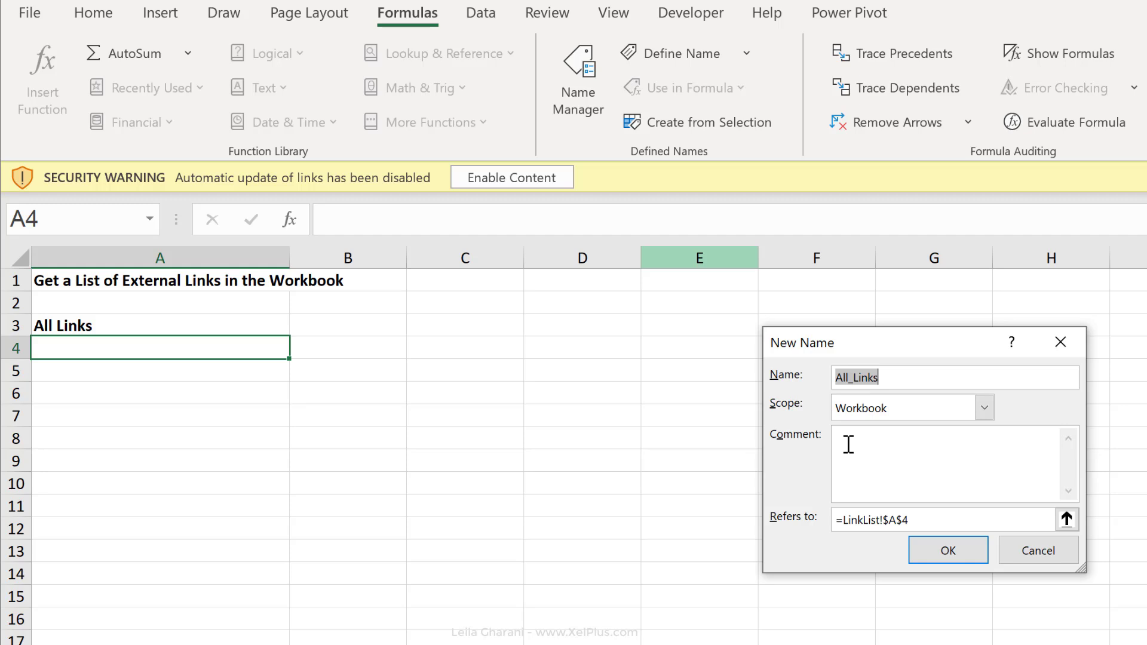
type("Get")
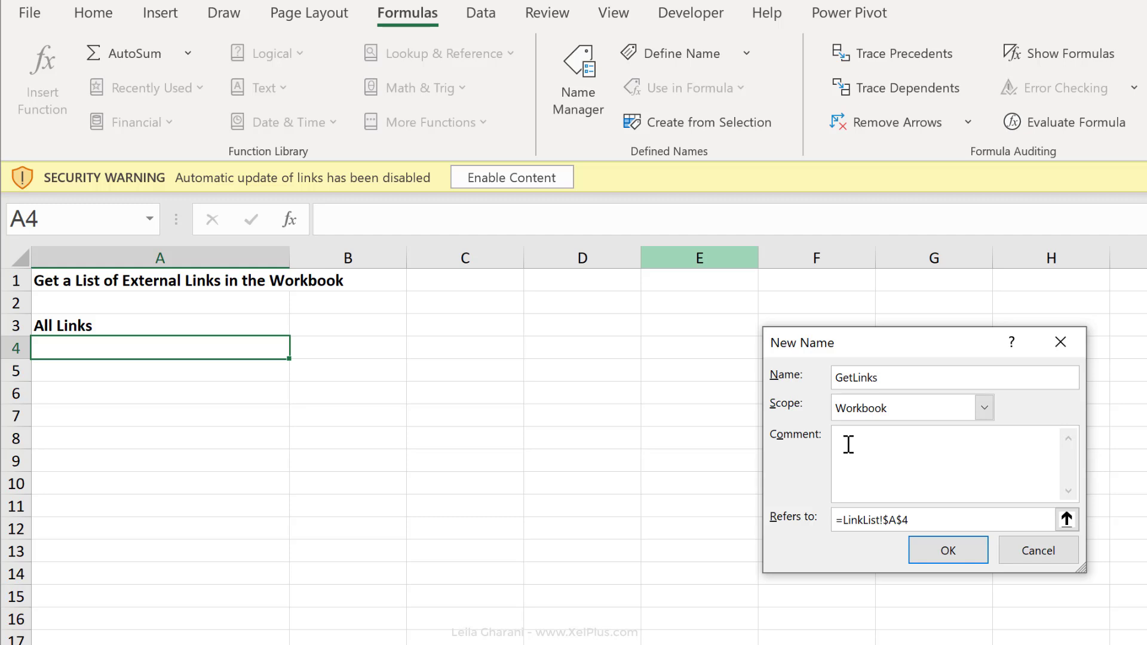
key("Tab")
key("Tab")
key("Tab")
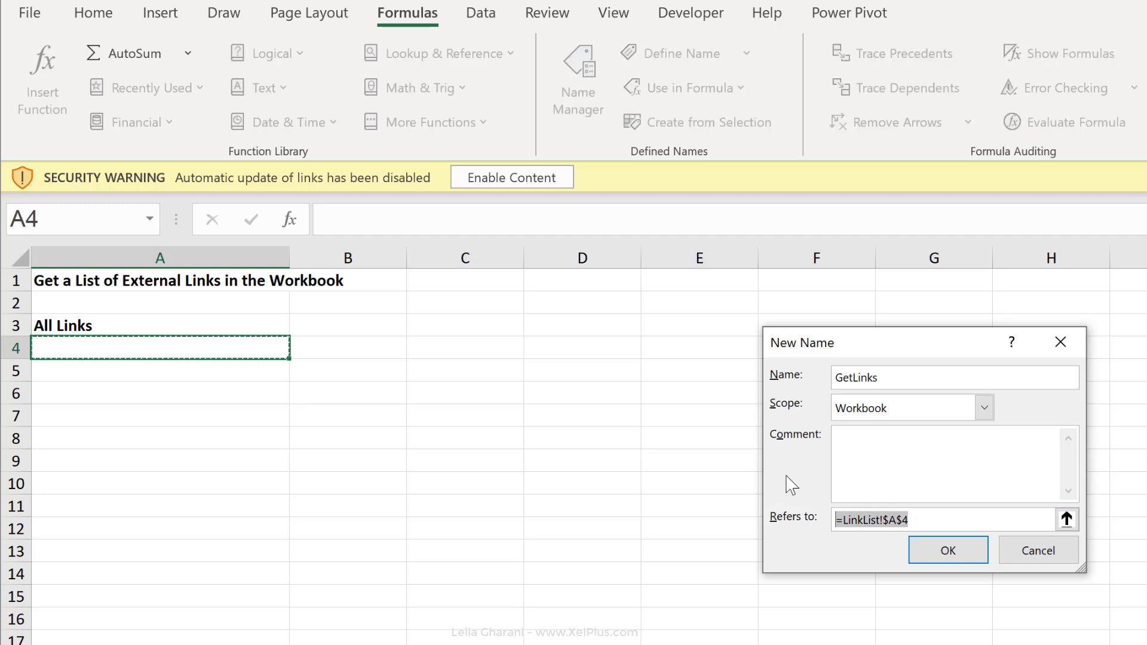
type("=LINKS(")
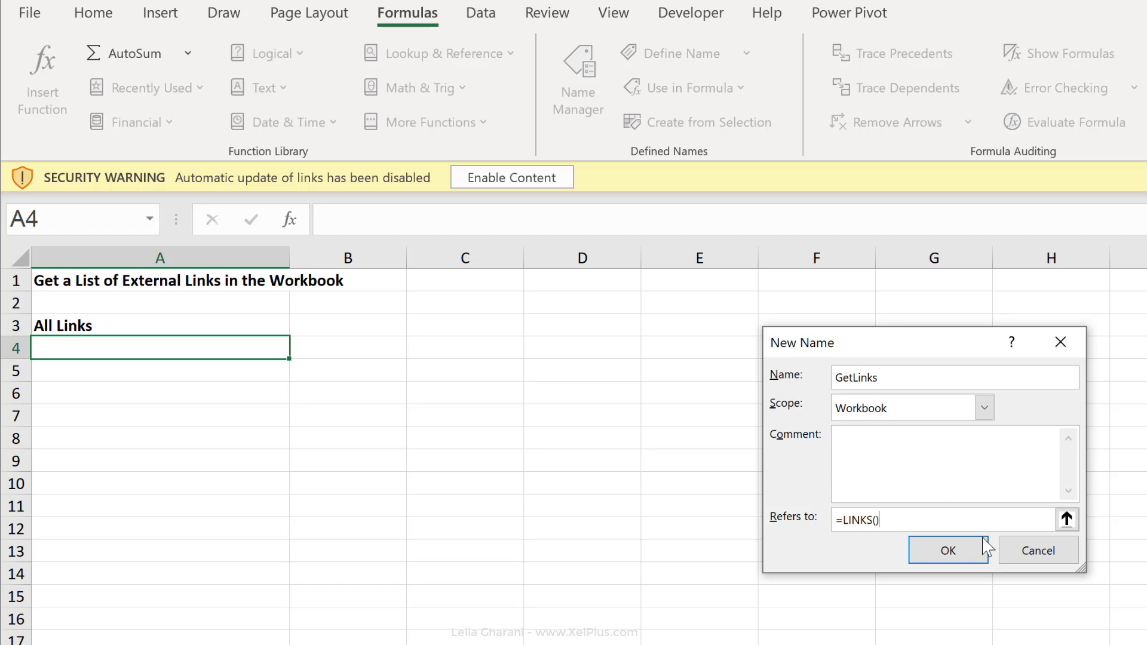
left_click(951, 548)
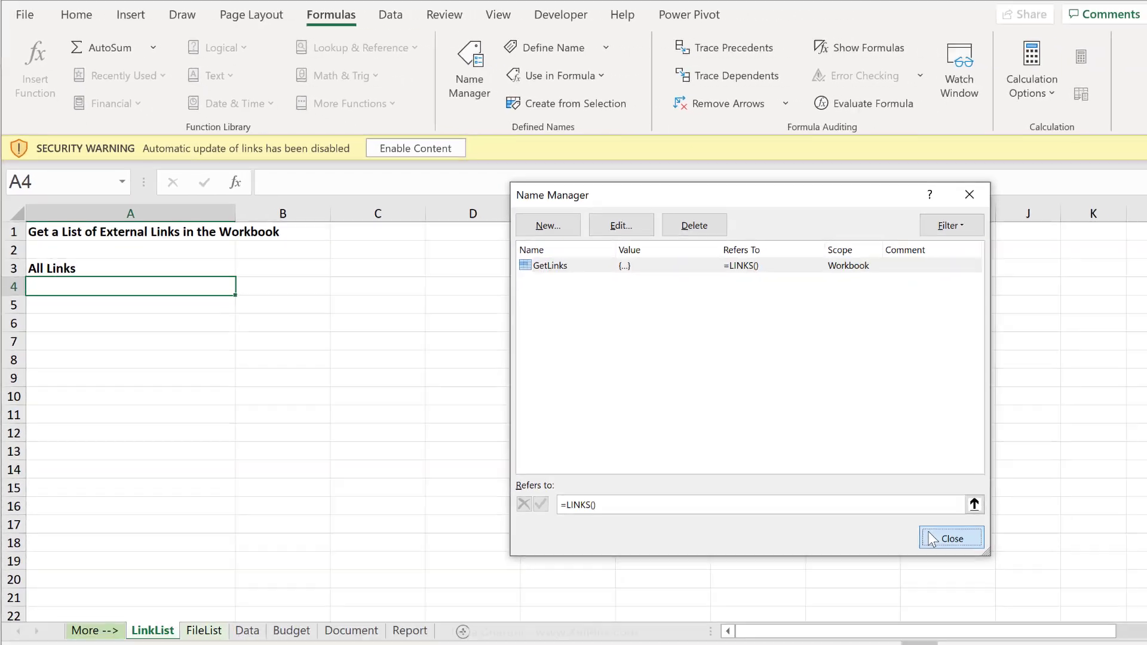
key("Escape")
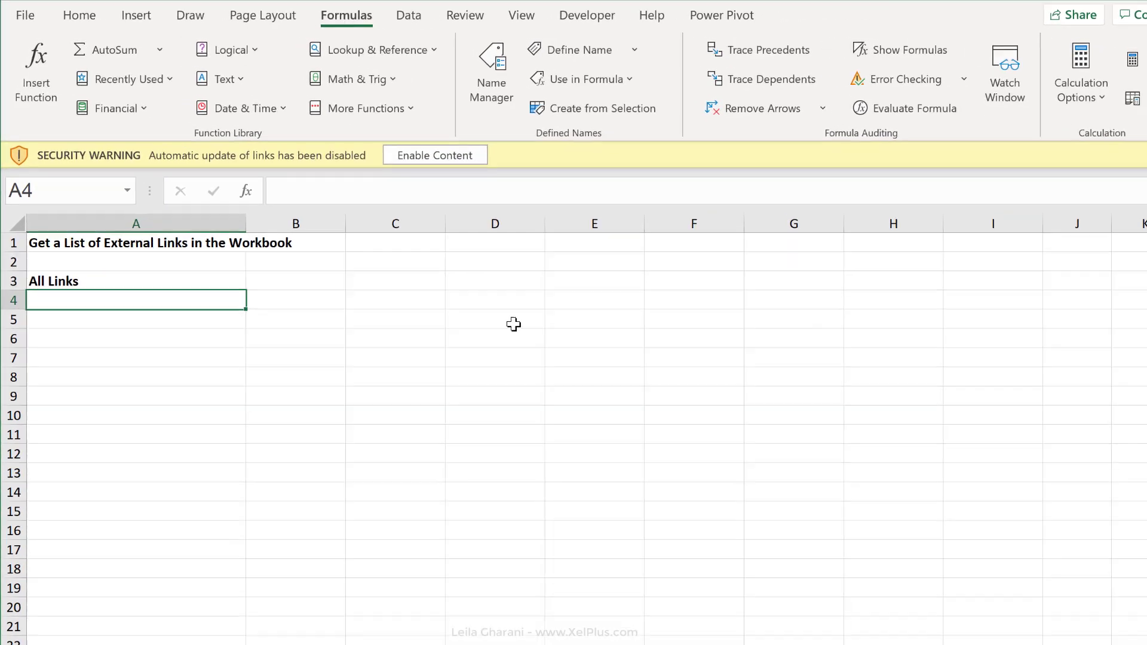
type("=getlinks")
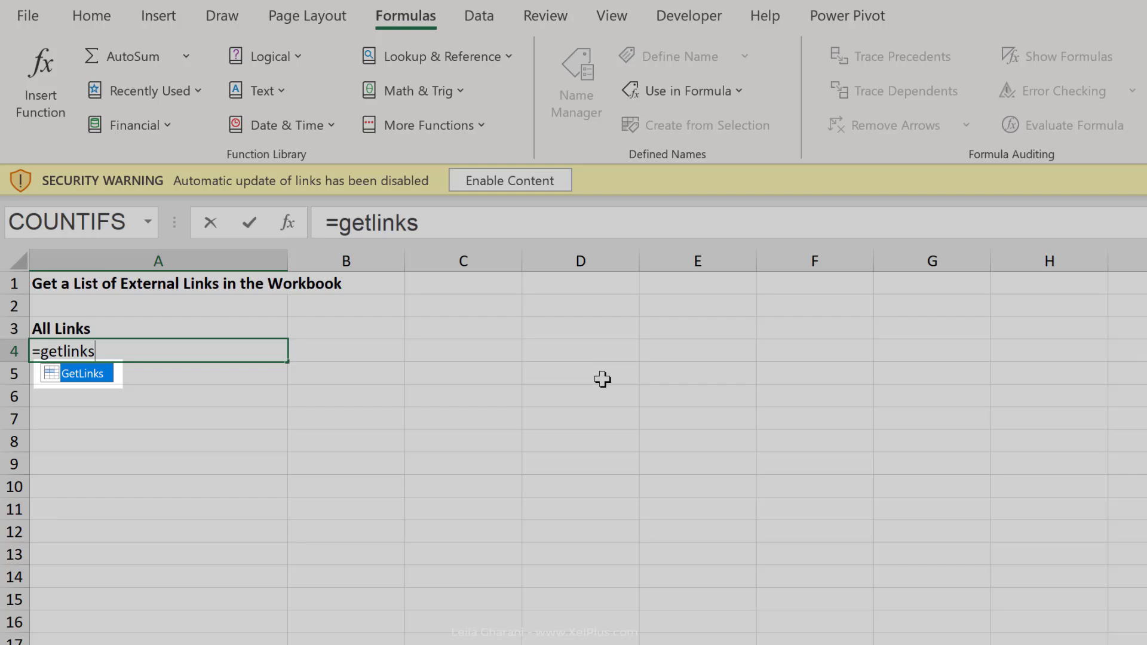
key("Return")
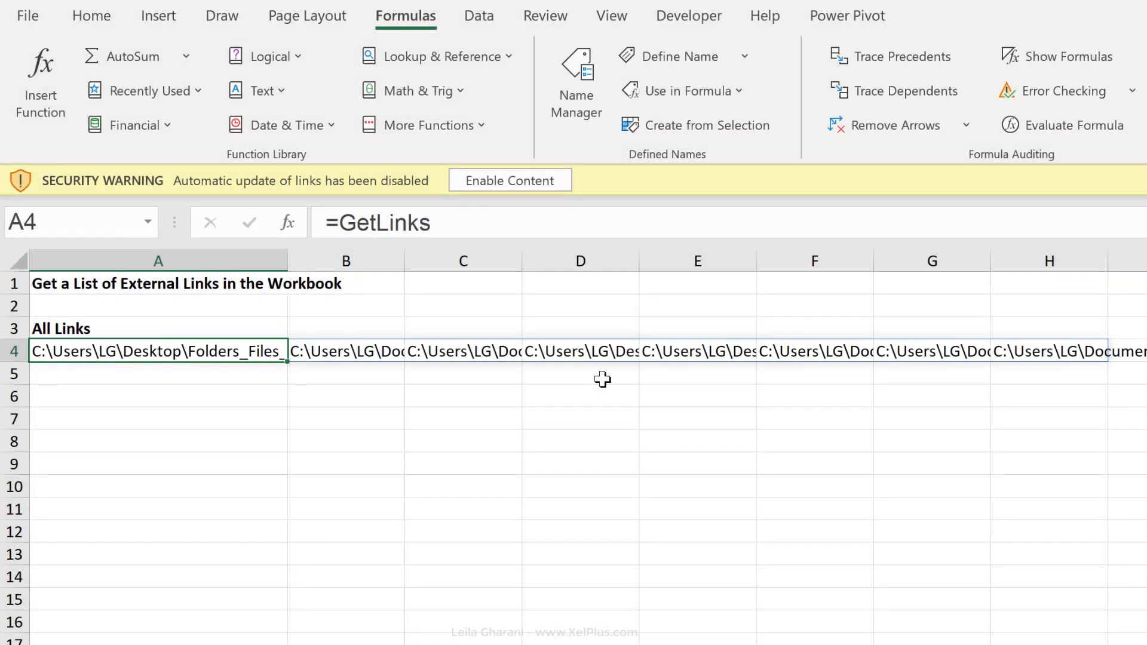
key("Right")
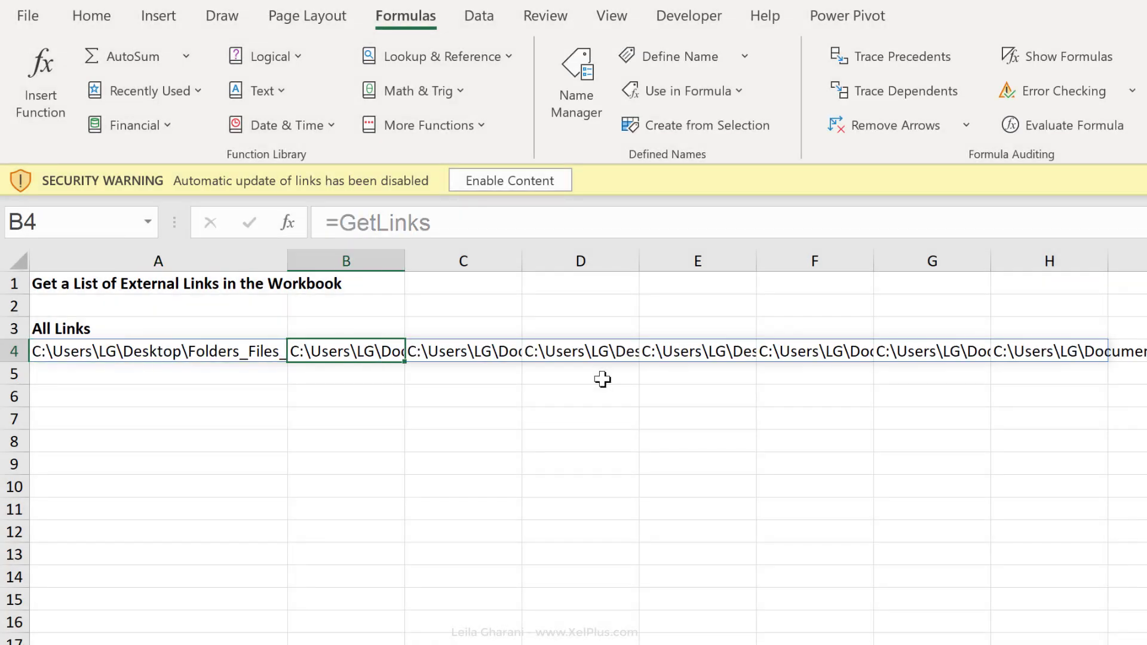
key("Right")
key("Right")
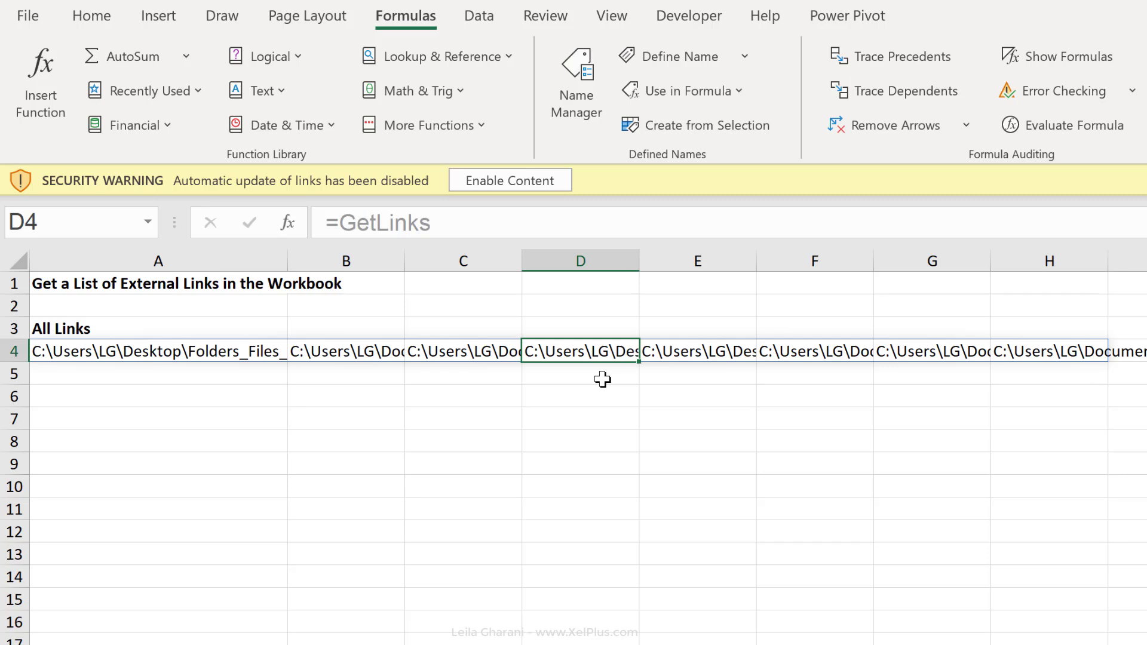
key("Left")
key("Left")
key("Left")
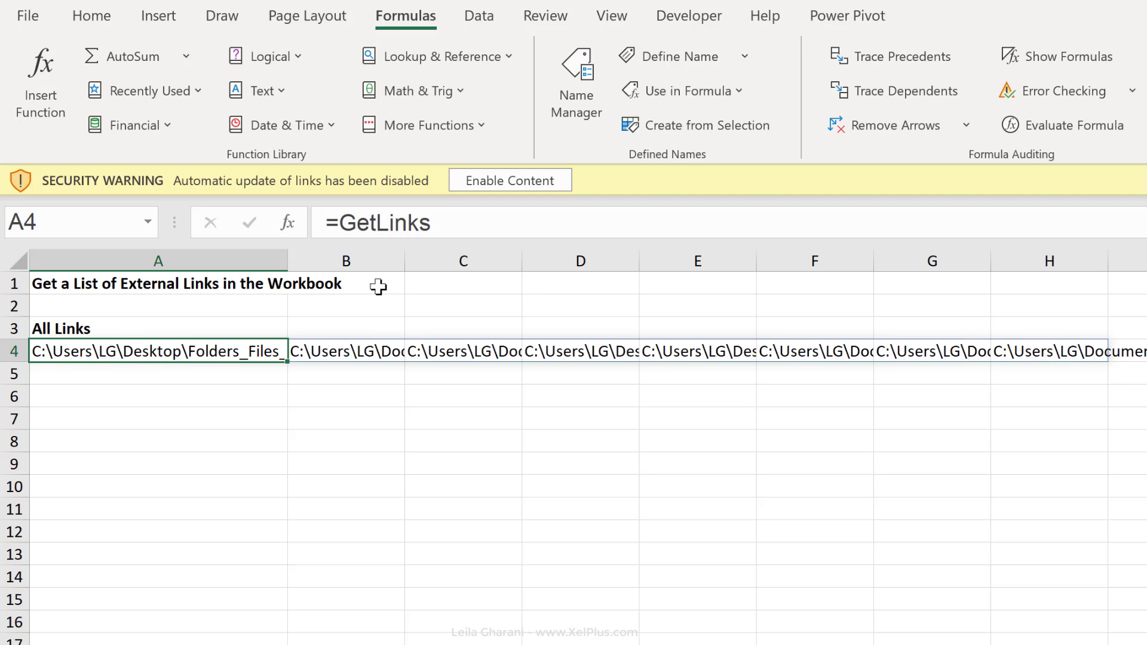
Change A4 to =TRANSPOSE(GetLinks) so the link paths spill down A4:A11, including Charts_LG.xlsx in A6
left_click(339, 224)
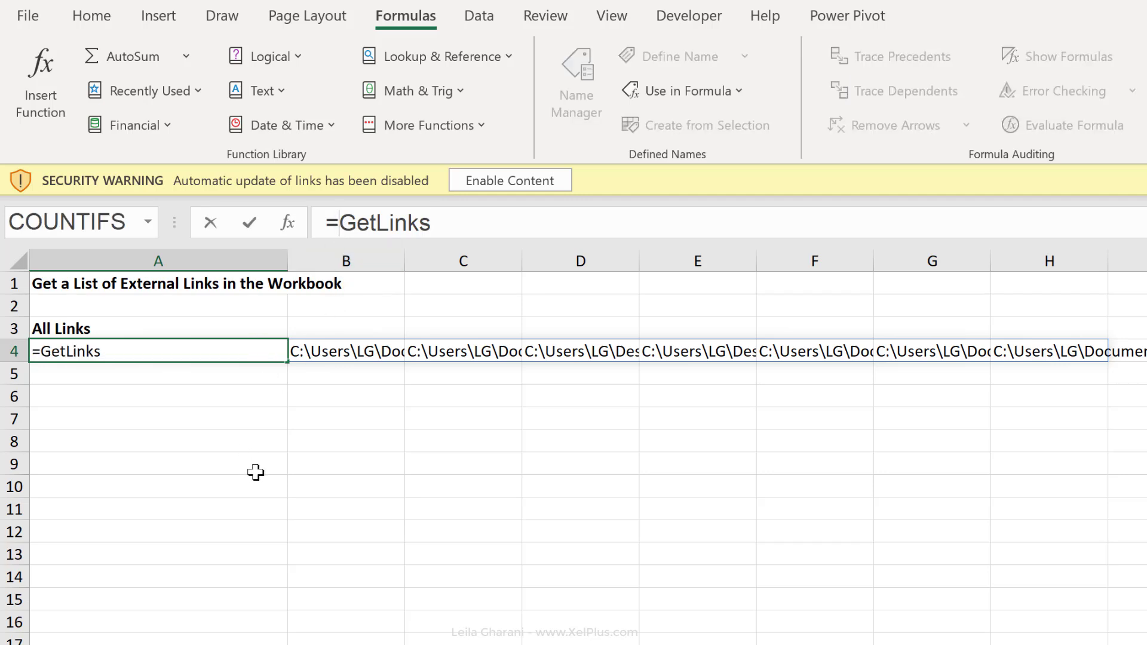
type("transpose")
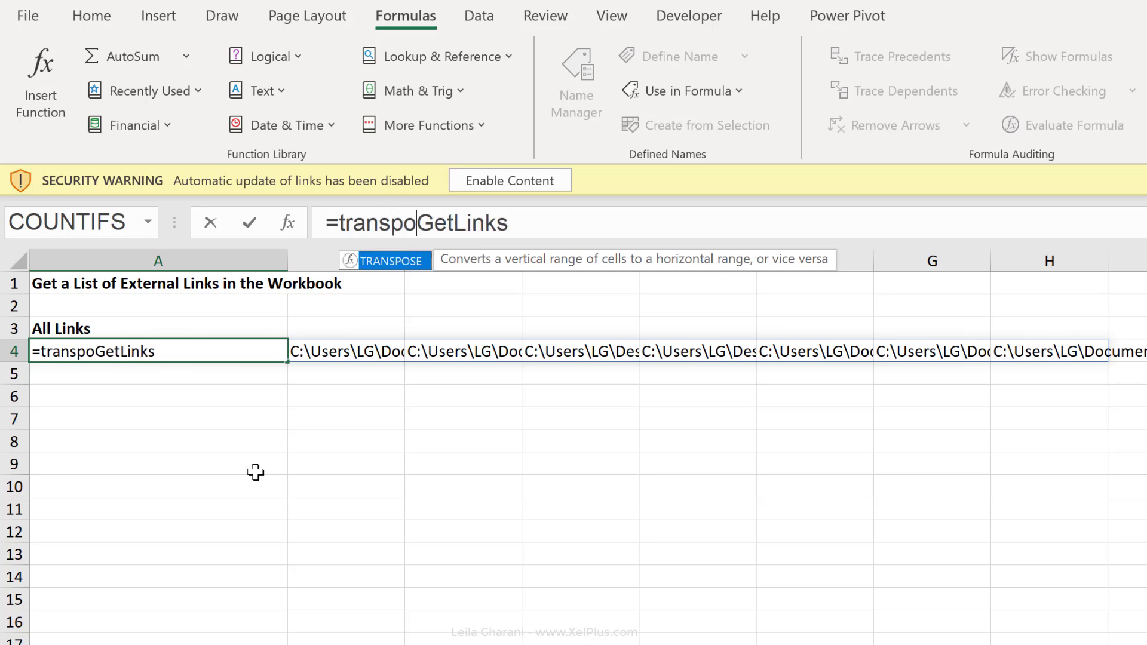
type("(")
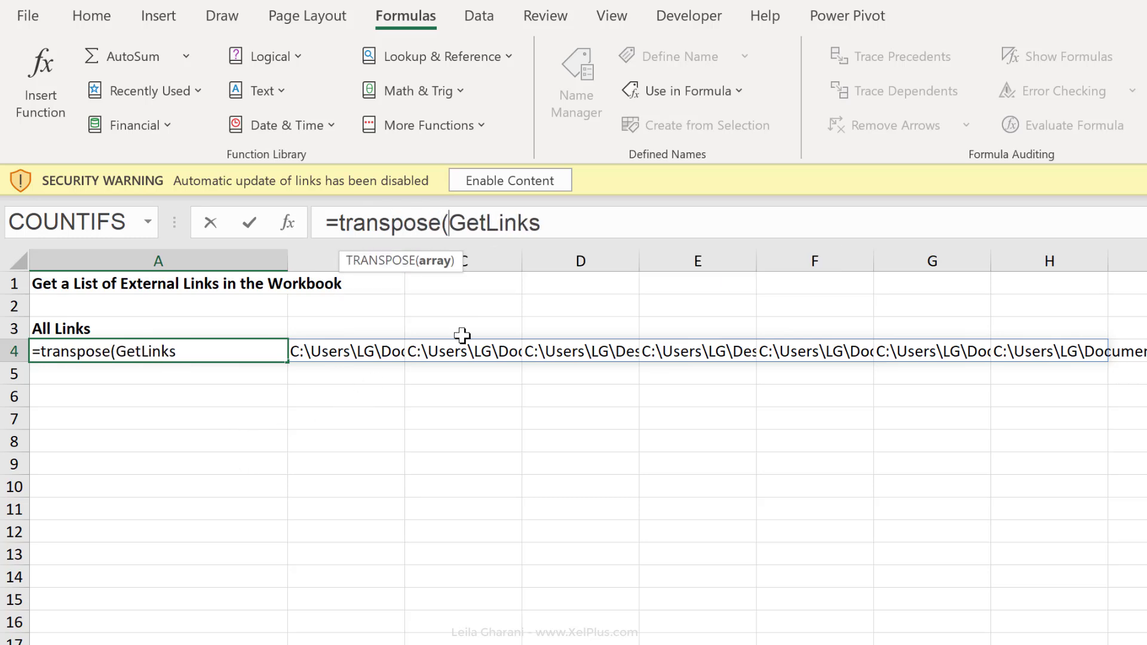
left_click(569, 230)
type(")")
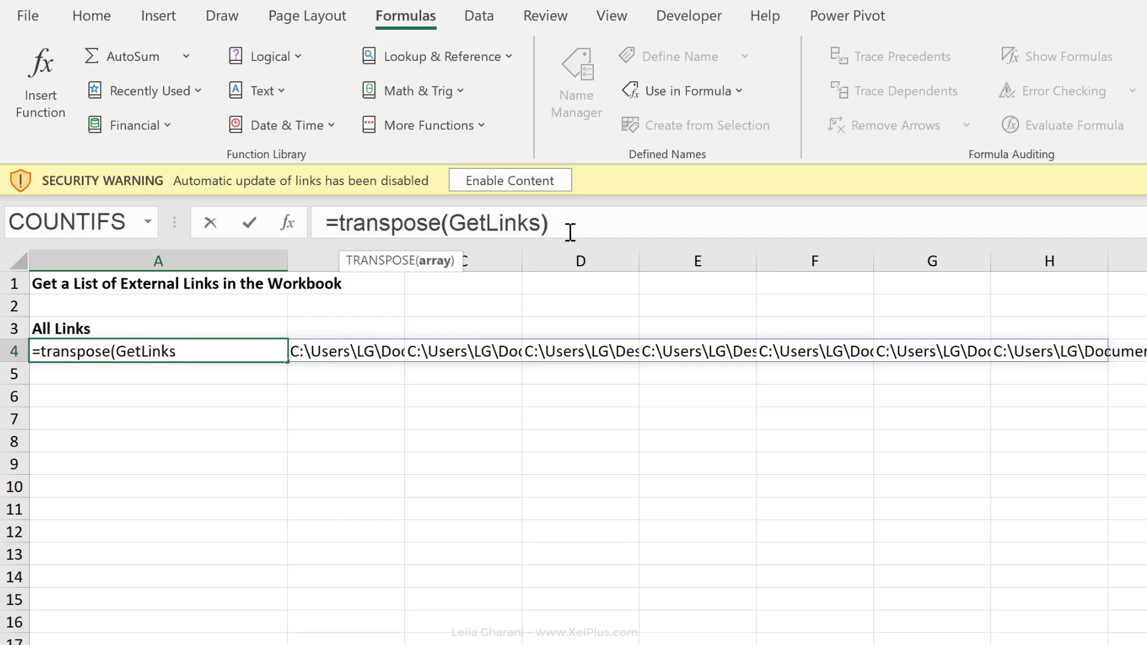
key("Return")
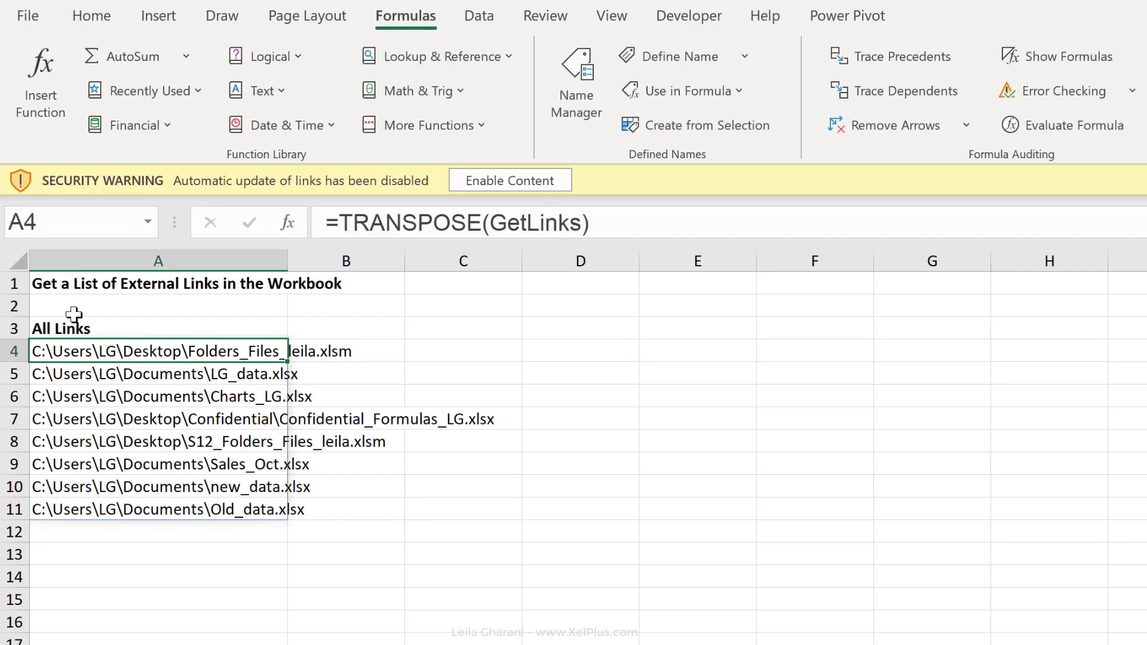
left_click(131, 373)
left_click(130, 396)
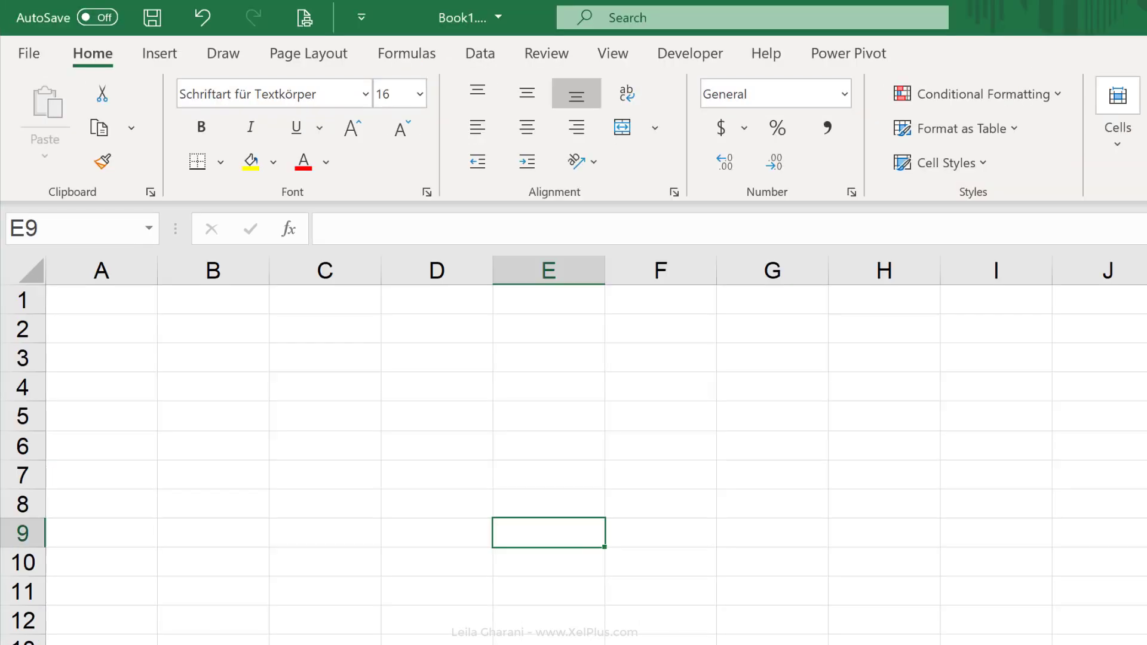
Enter 456 in D5 of Book1 and copy it
left_click(410, 428)
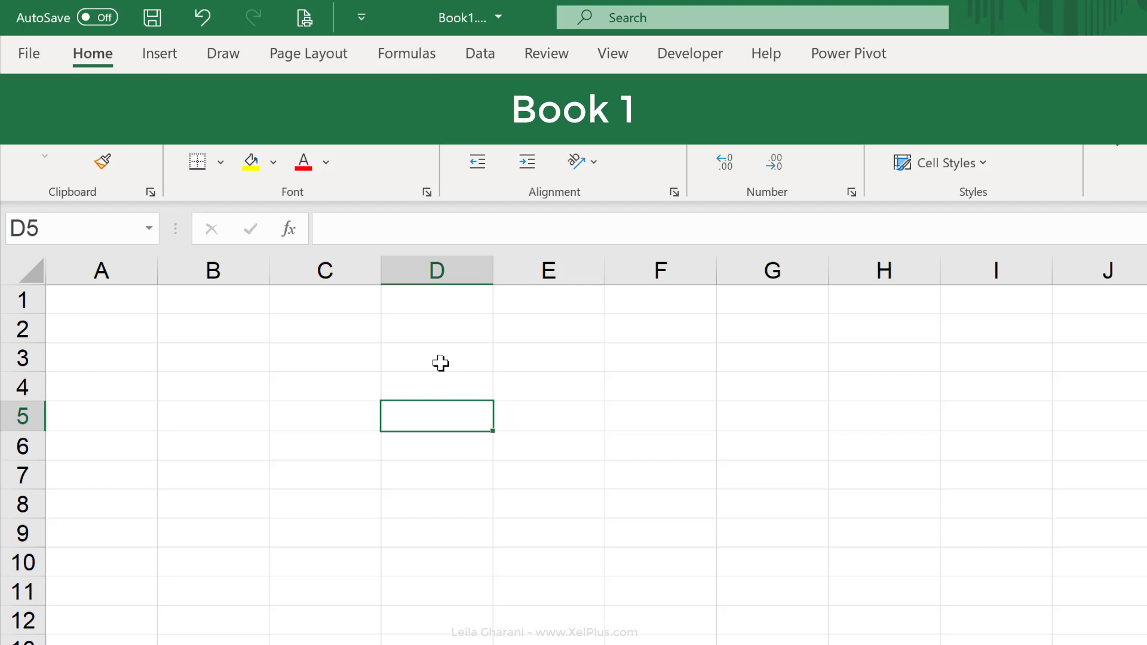
key("F2")
type("456")
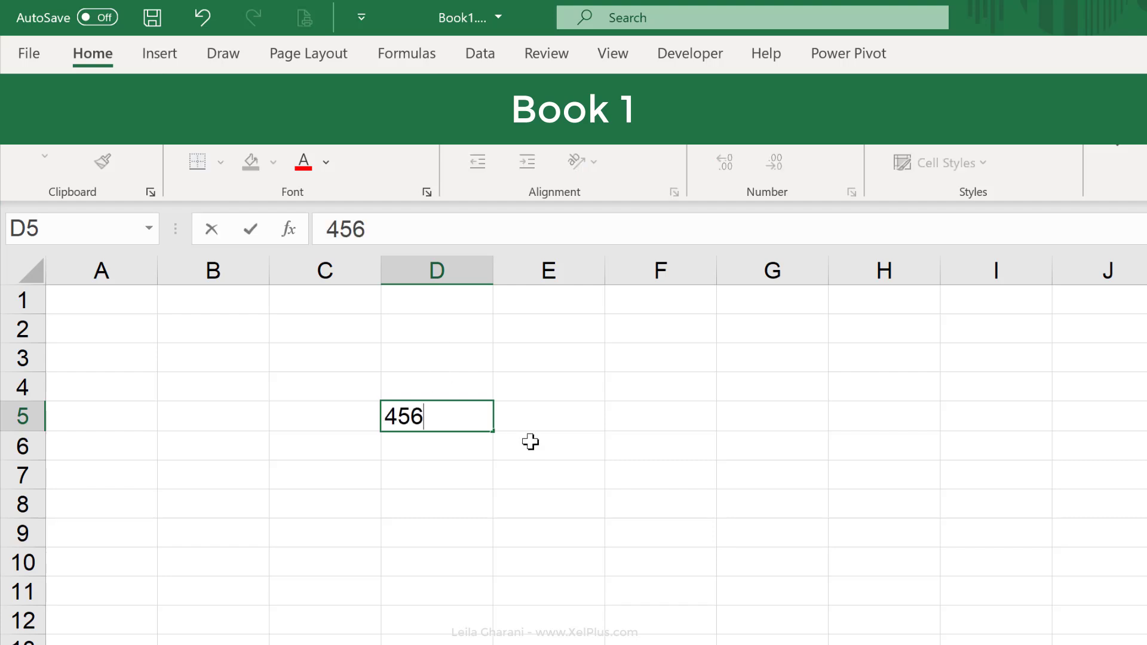
key("ctrl+Return")
right_click(425, 422)
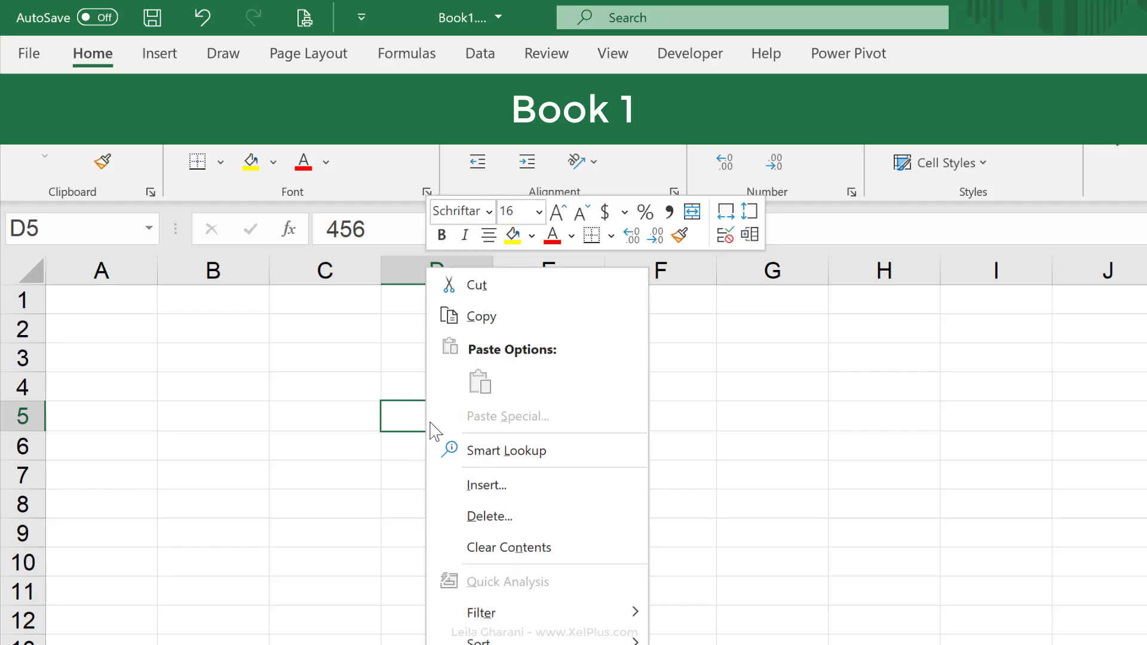
left_click(481, 317)
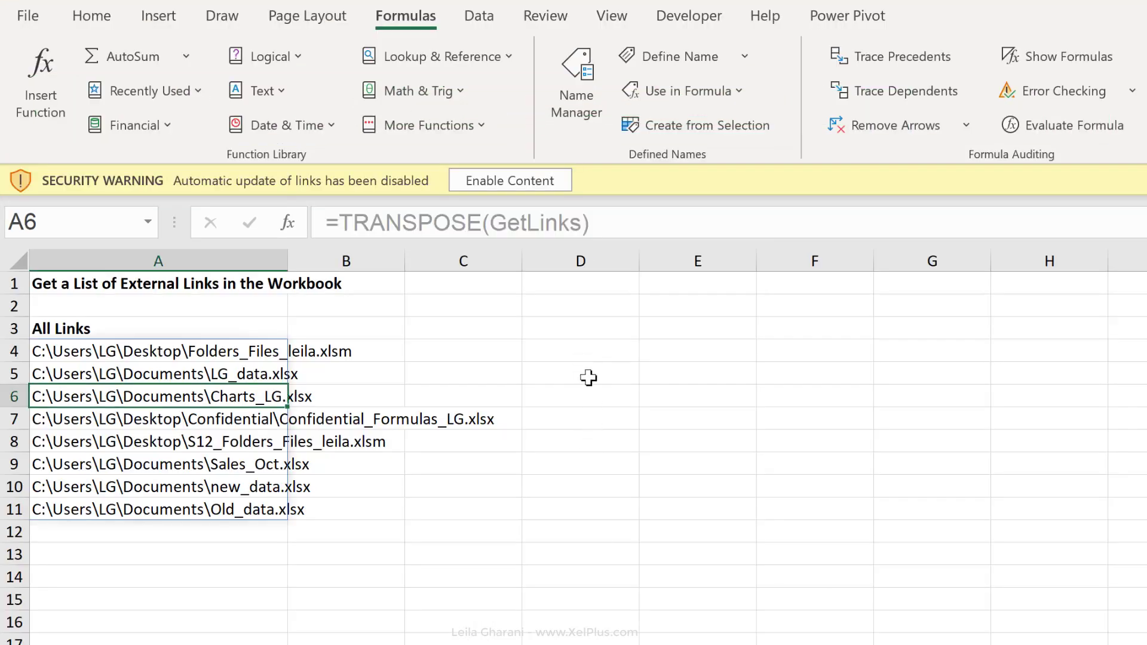
Paste a link to Book1's D5 into LinkList's D5 and recalculate, adding Book1.xlsx in A12
left_click(588, 378)
right_click(588, 377)
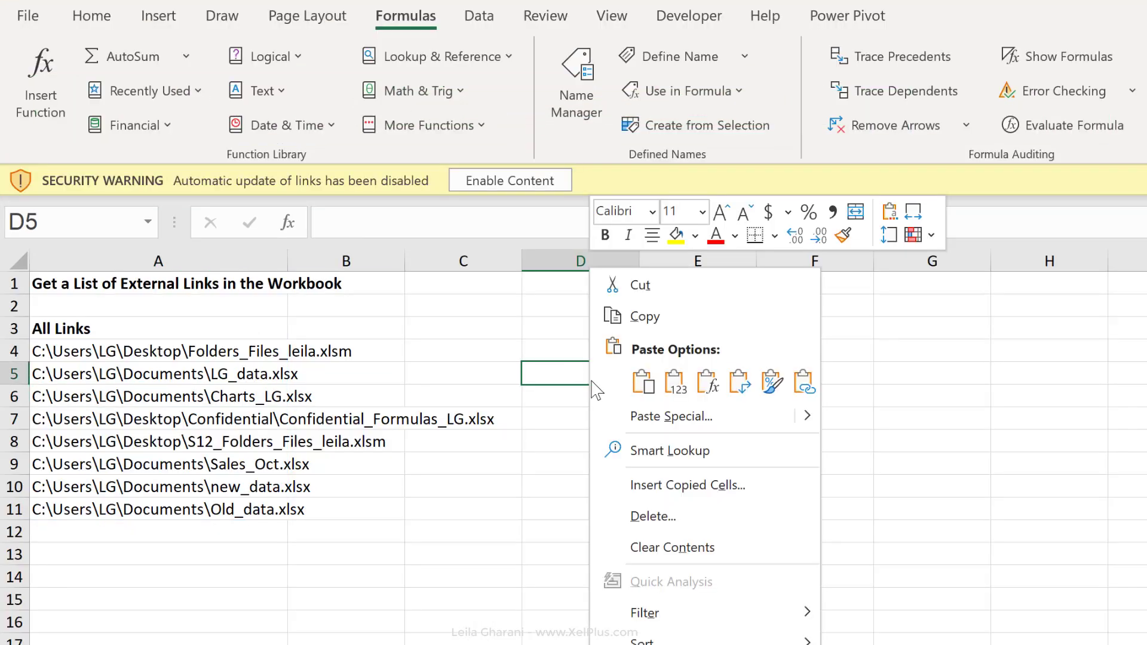
left_click(650, 419)
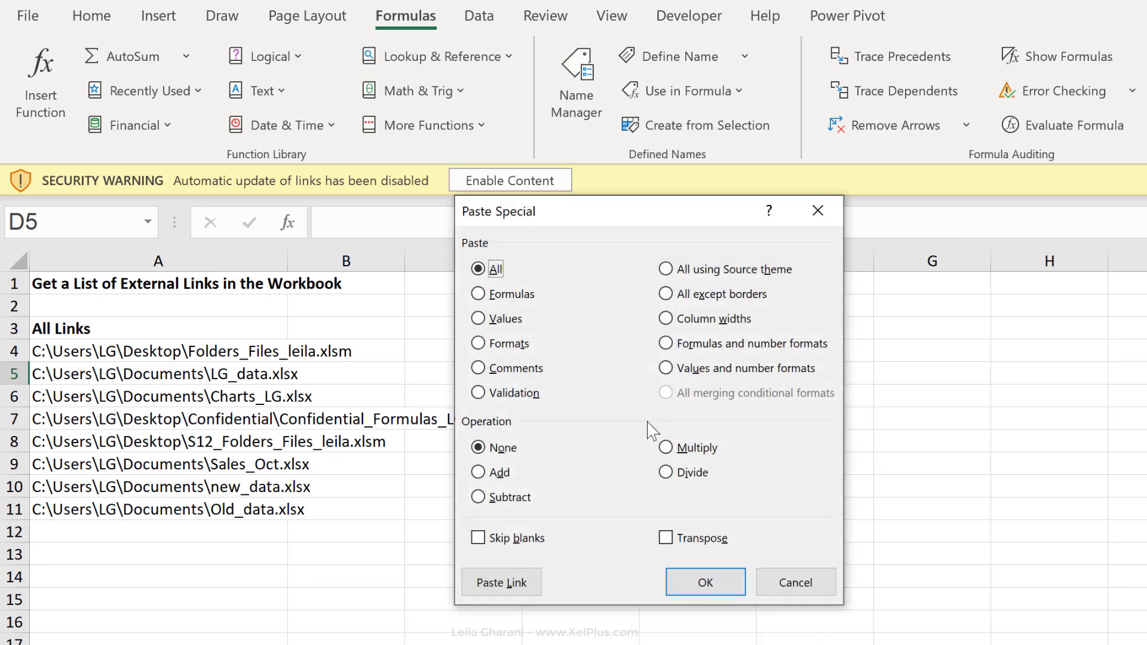
left_click(502, 583)
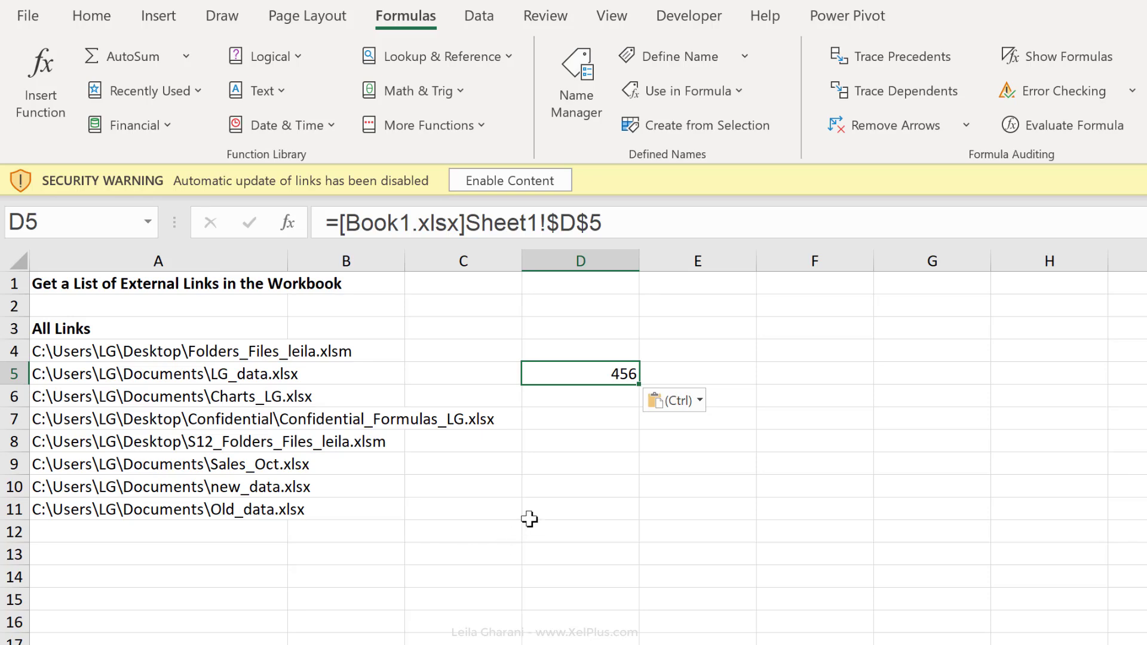
key("ctrl+alt+F9")
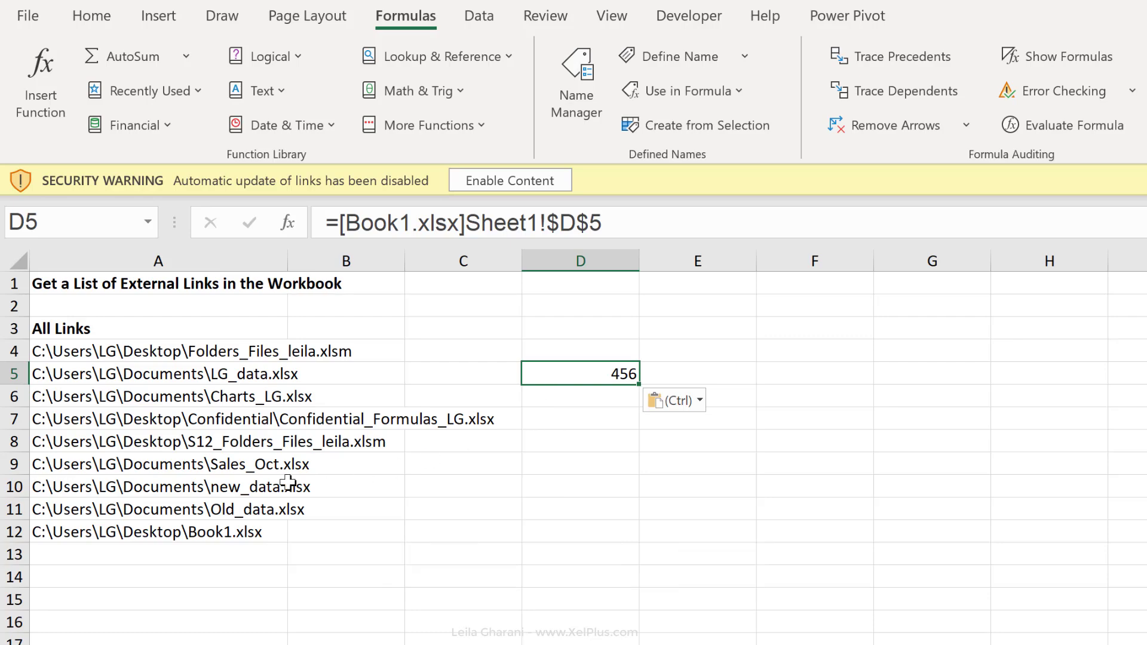
left_click(146, 529)
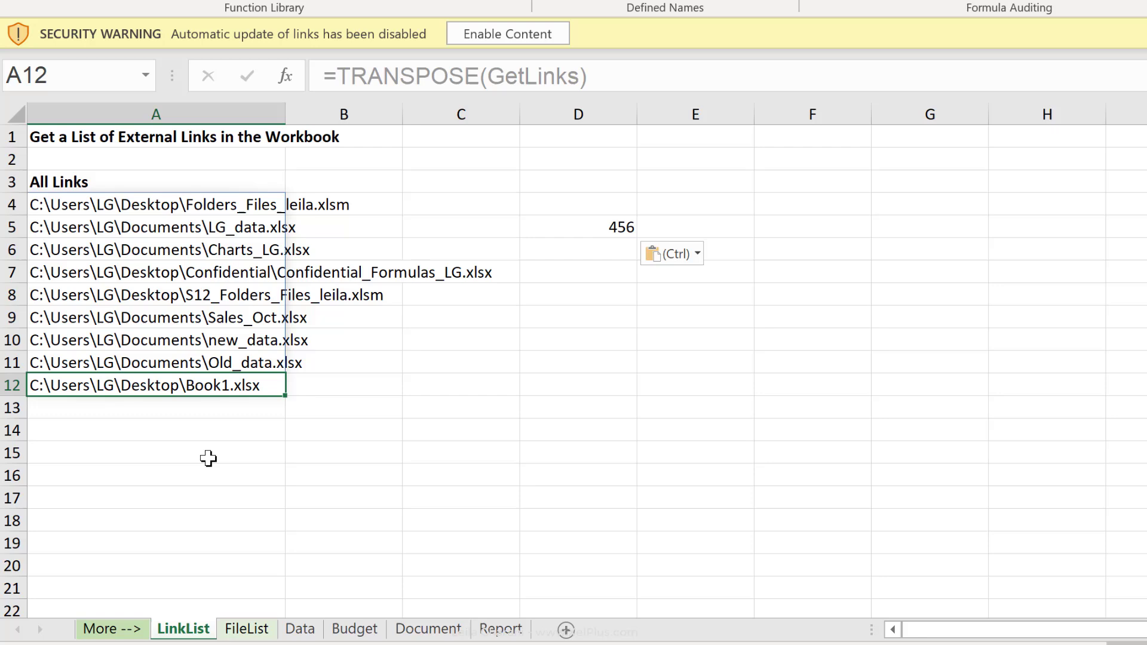
On the FileList sheet, define the workbook name GetFiles as =files(FileList!$B$3)
left_click(242, 627)
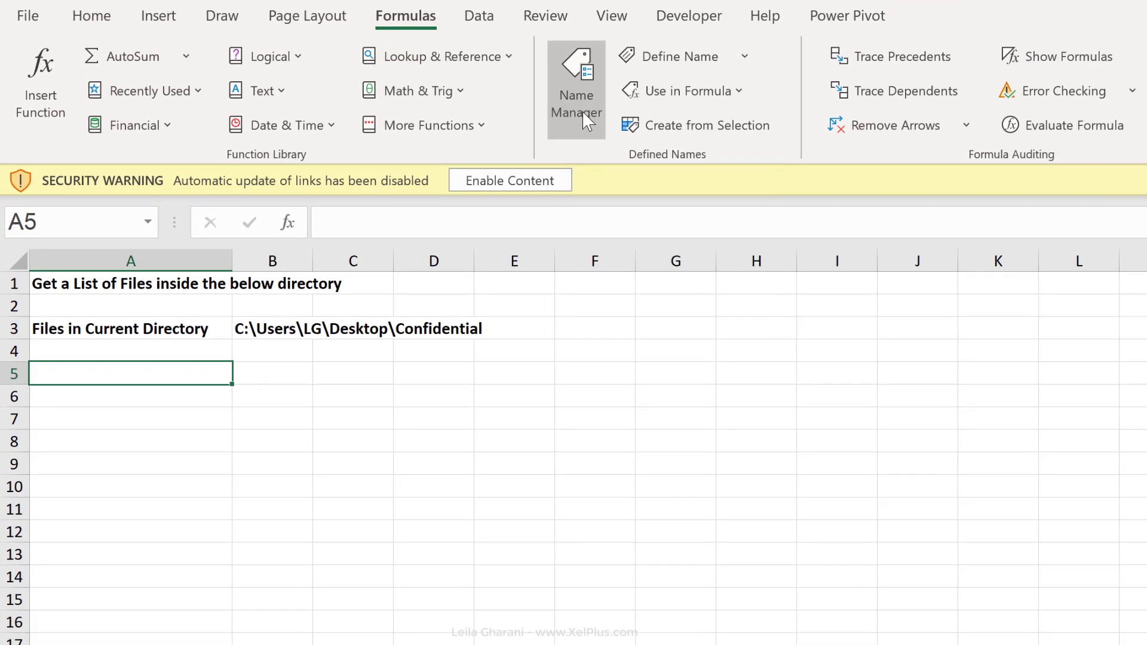
left_click(583, 114)
left_click(673, 275)
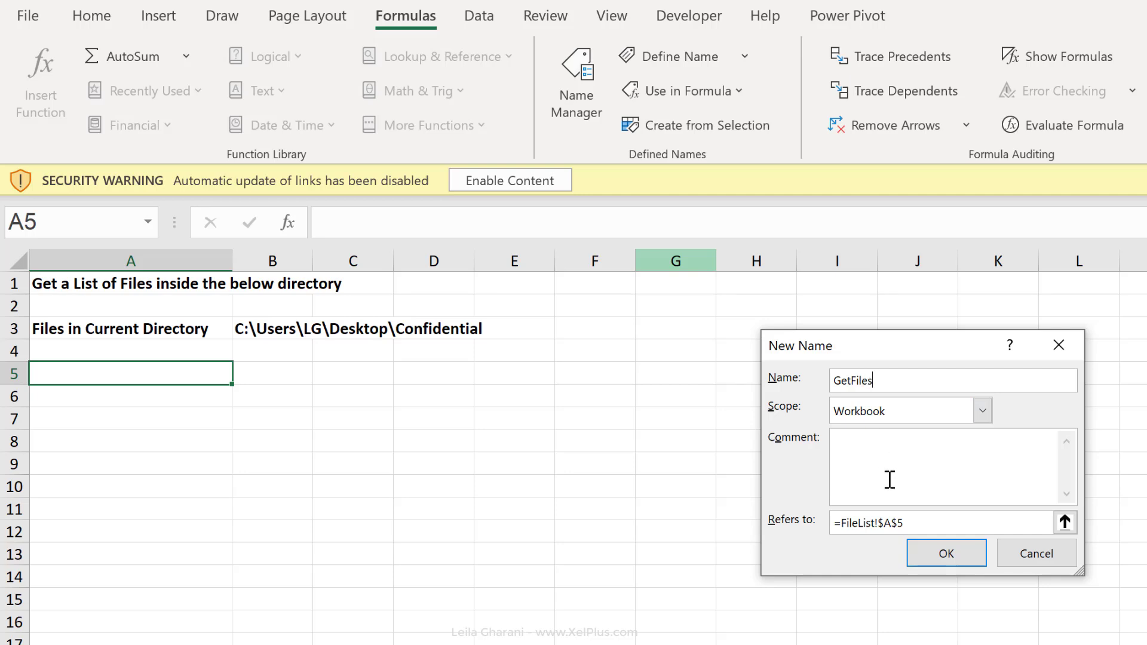
left_click_drag(909, 518, 767, 499)
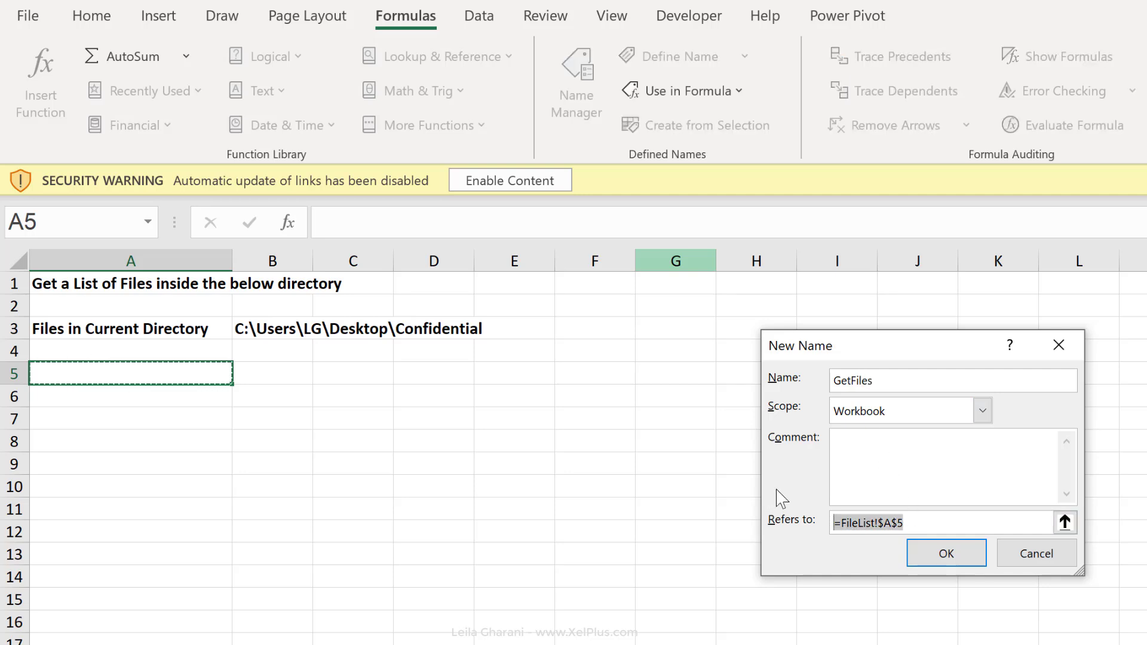
type("=files(")
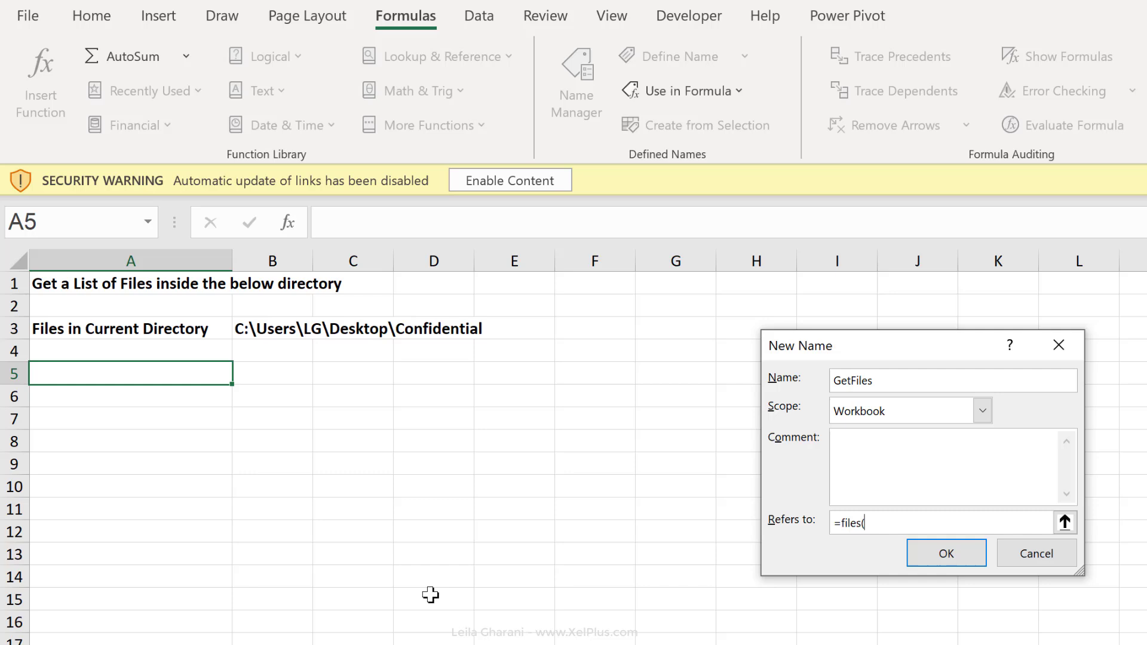
left_click(273, 327)
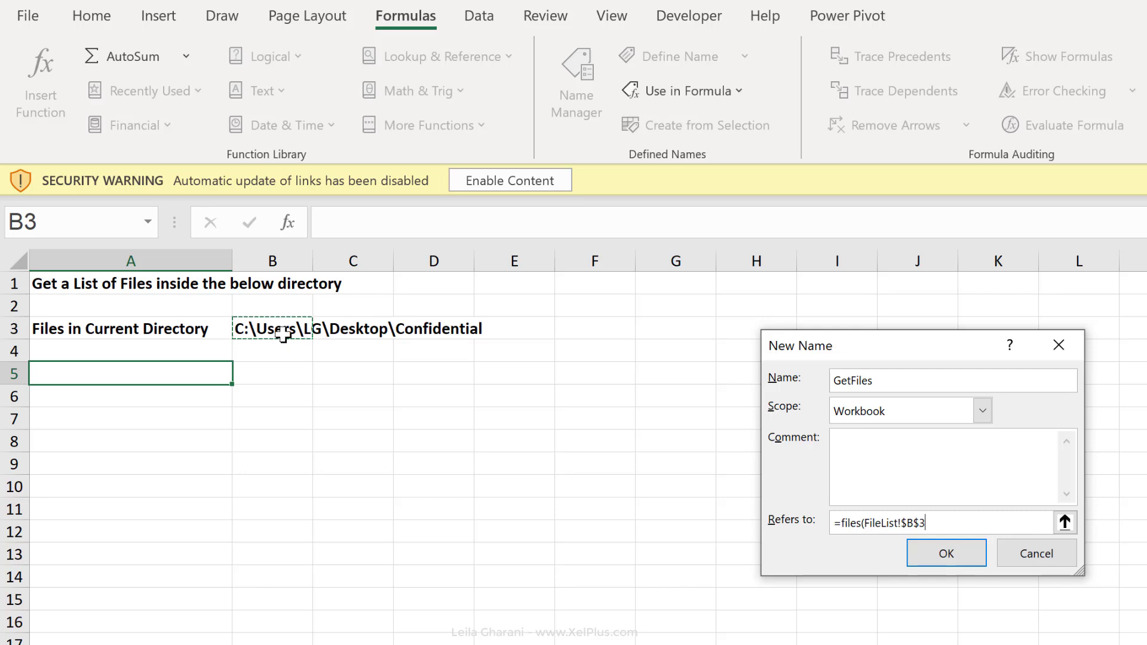
type(")")
left_click(939, 554)
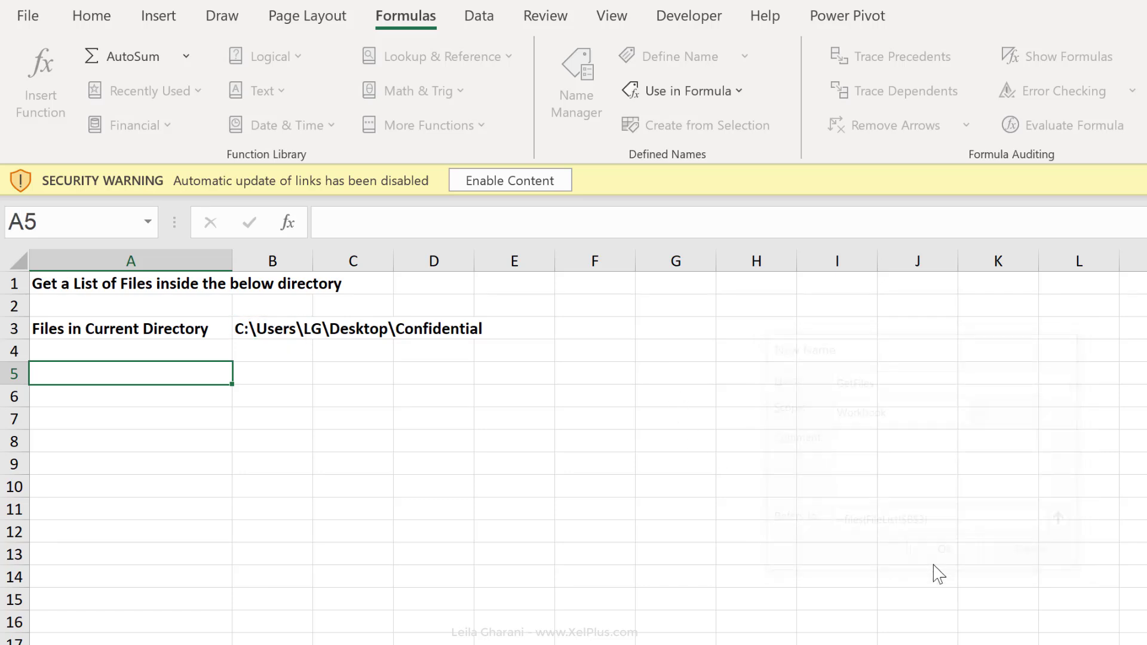
left_click(1058, 639)
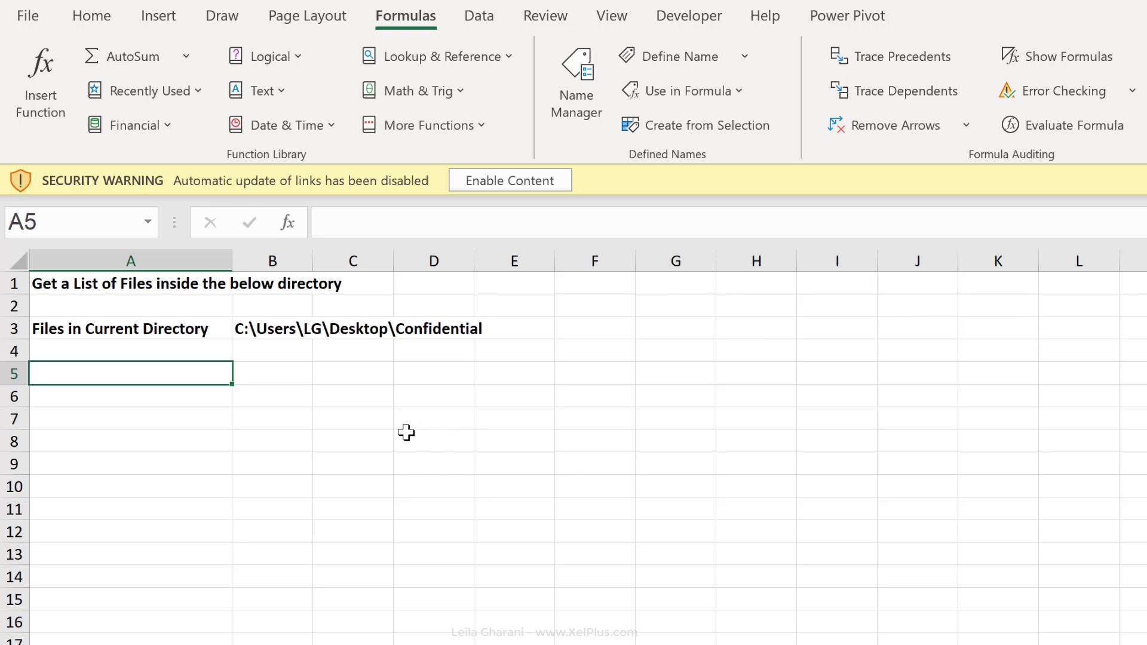
Enter =GetFiles in A5 and append \* to the B3 folder path so file names fill row 5
type("=getfiles")
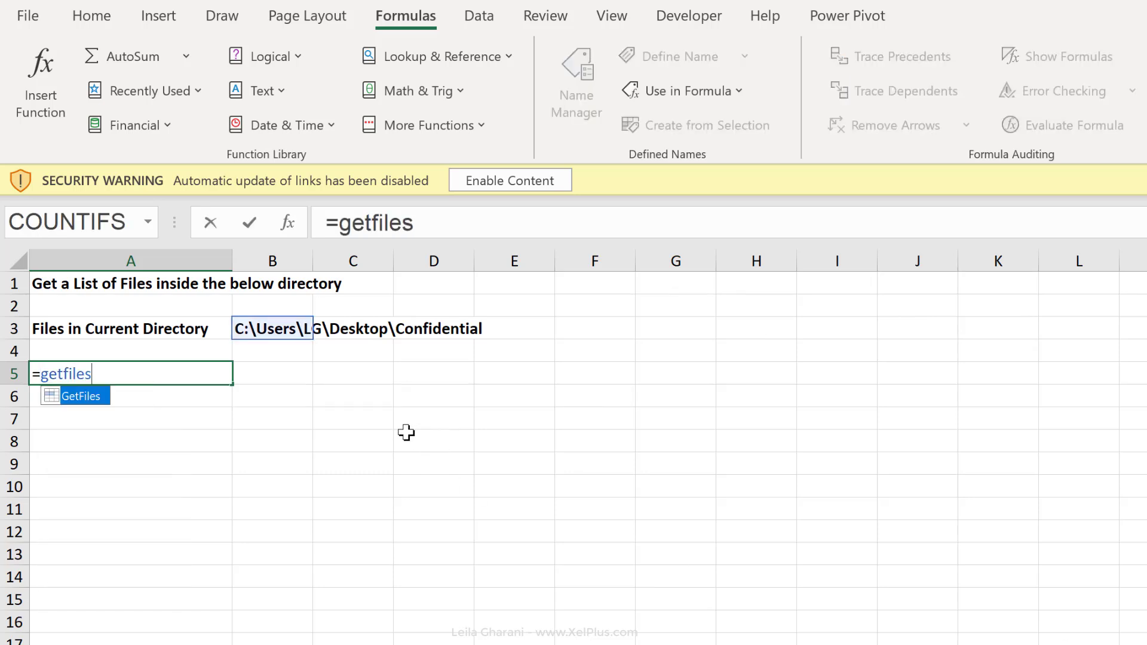
key("ctrl+Return")
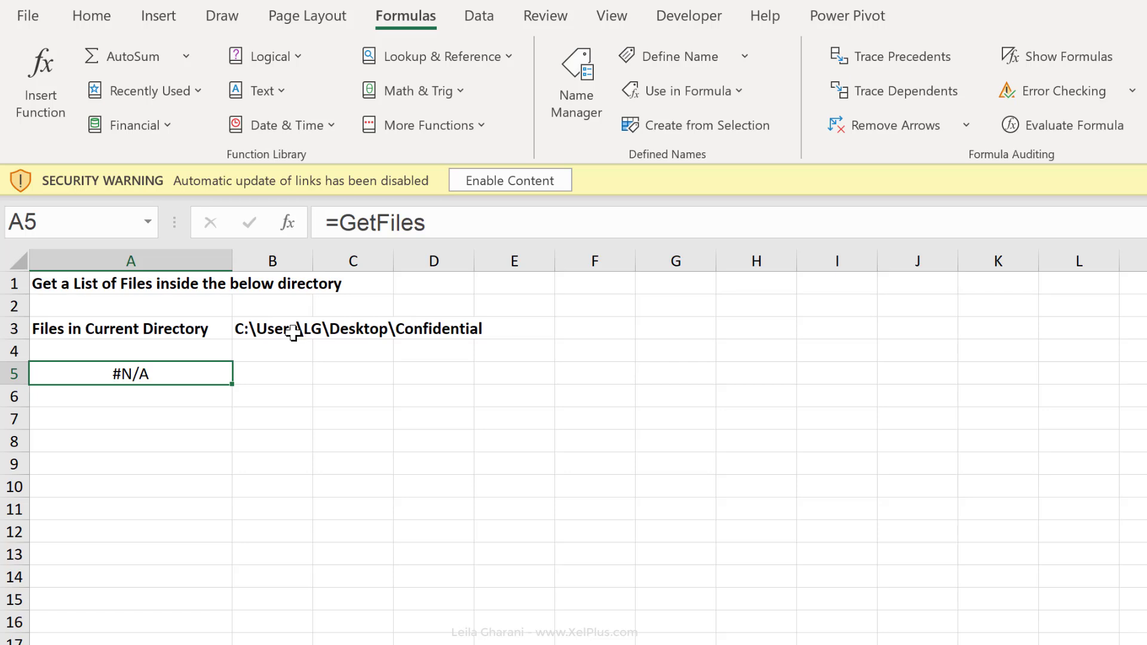
left_click(294, 335)
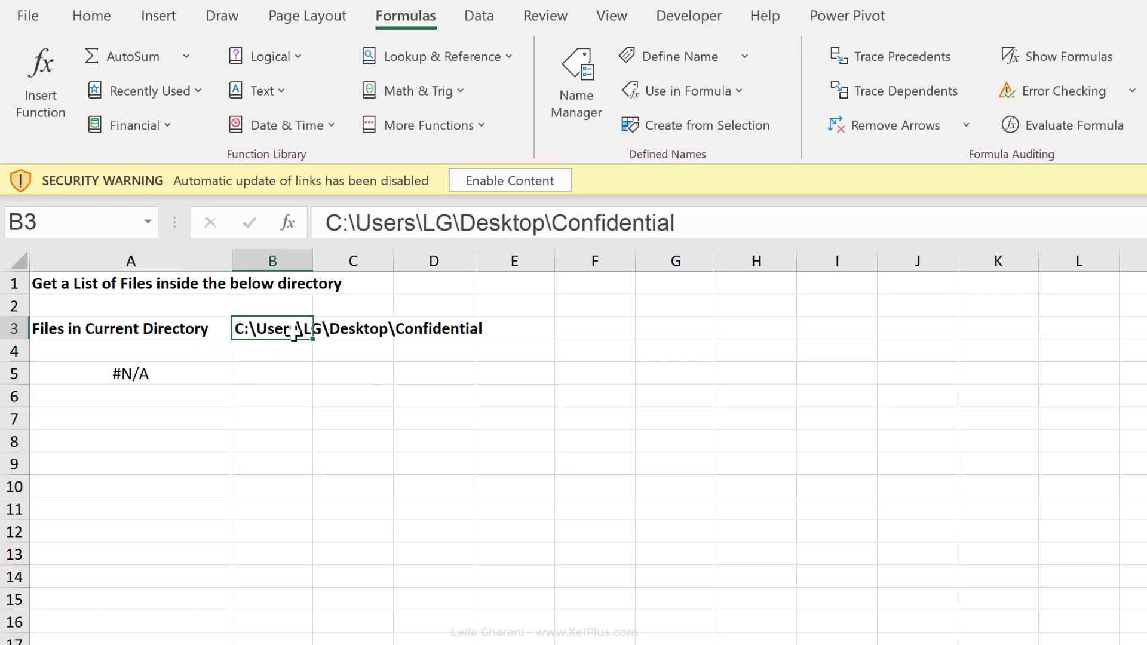
left_click(689, 221)
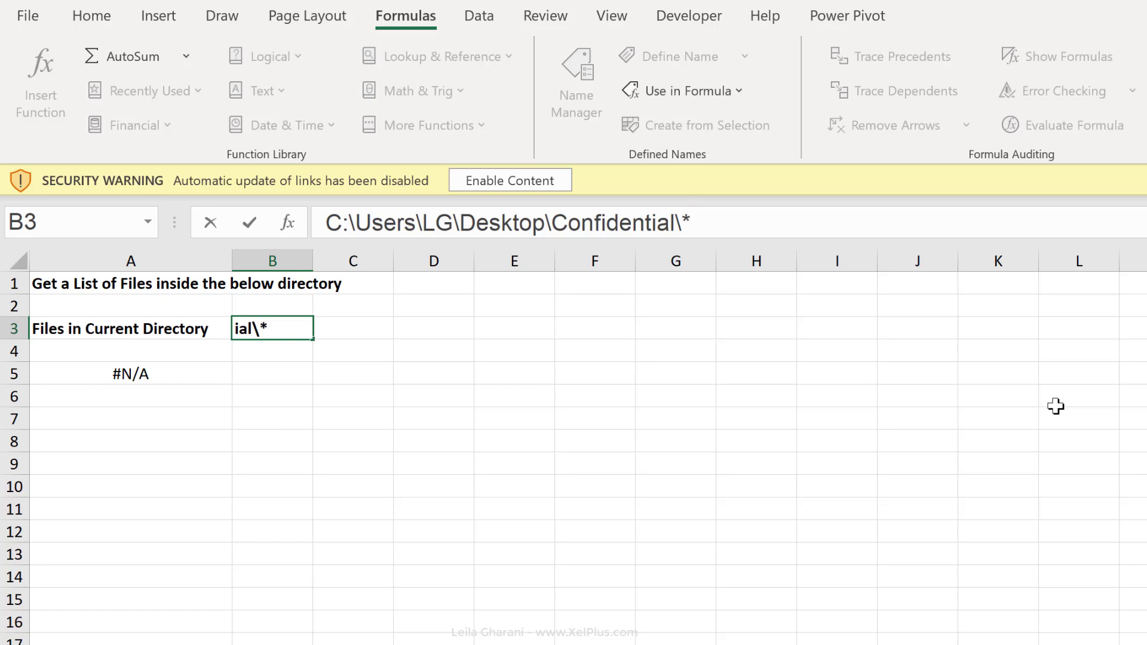
key("ctrl+Return")
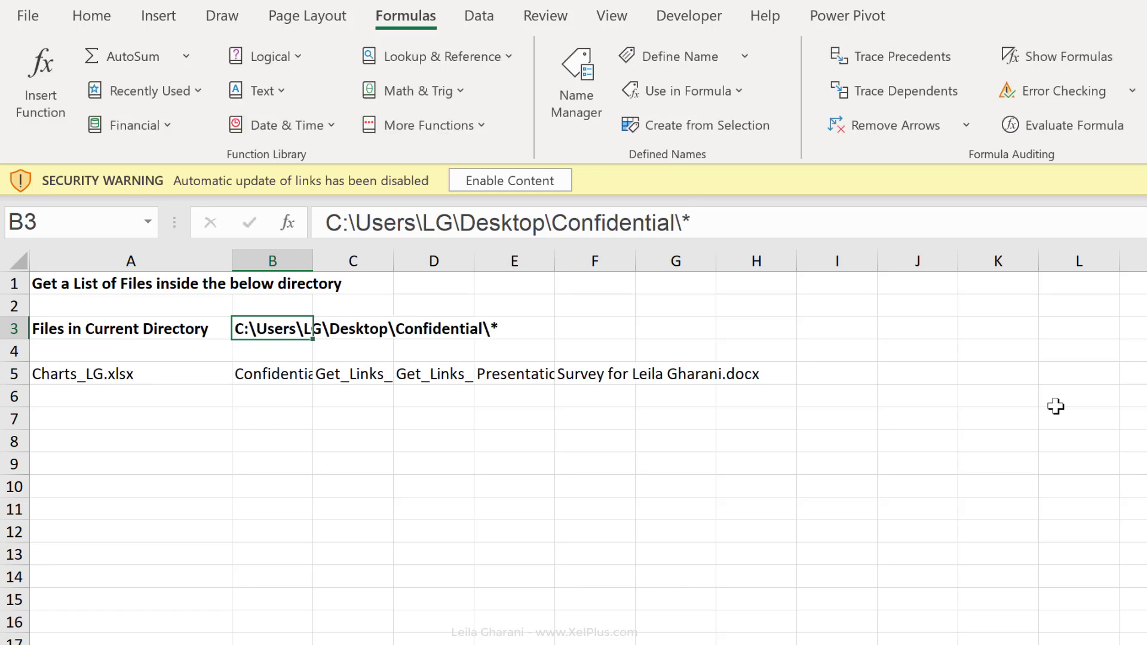
left_click(143, 372)
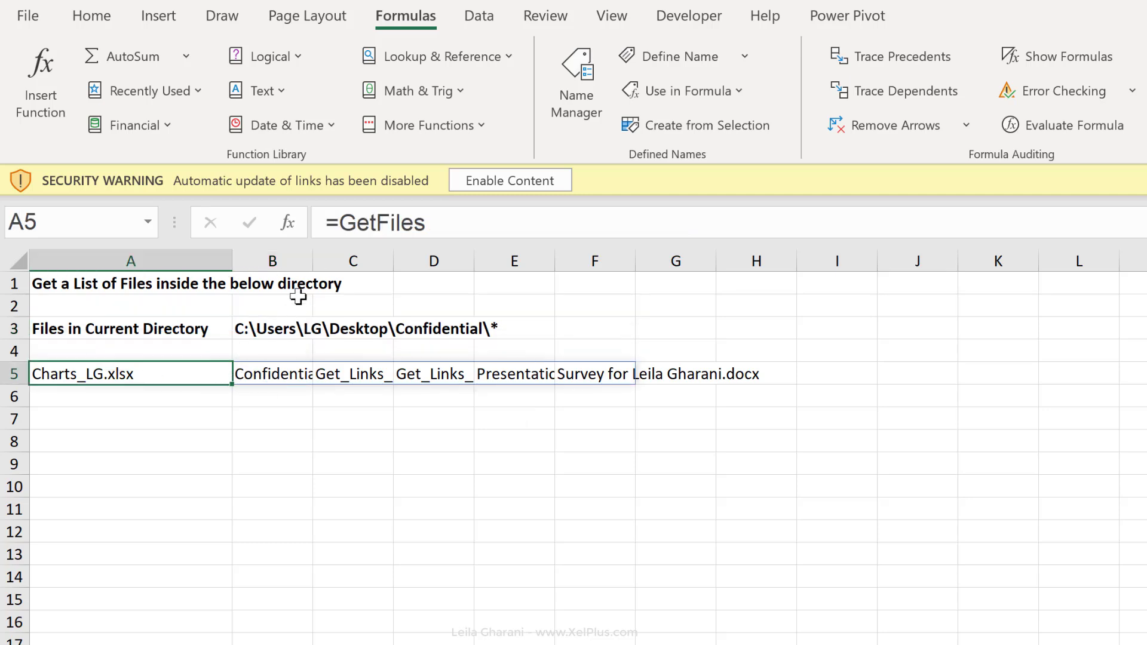
Change A5 to =TRANSPOSE(GetFiles) so the six file names list down A5:A10
left_click(340, 224)
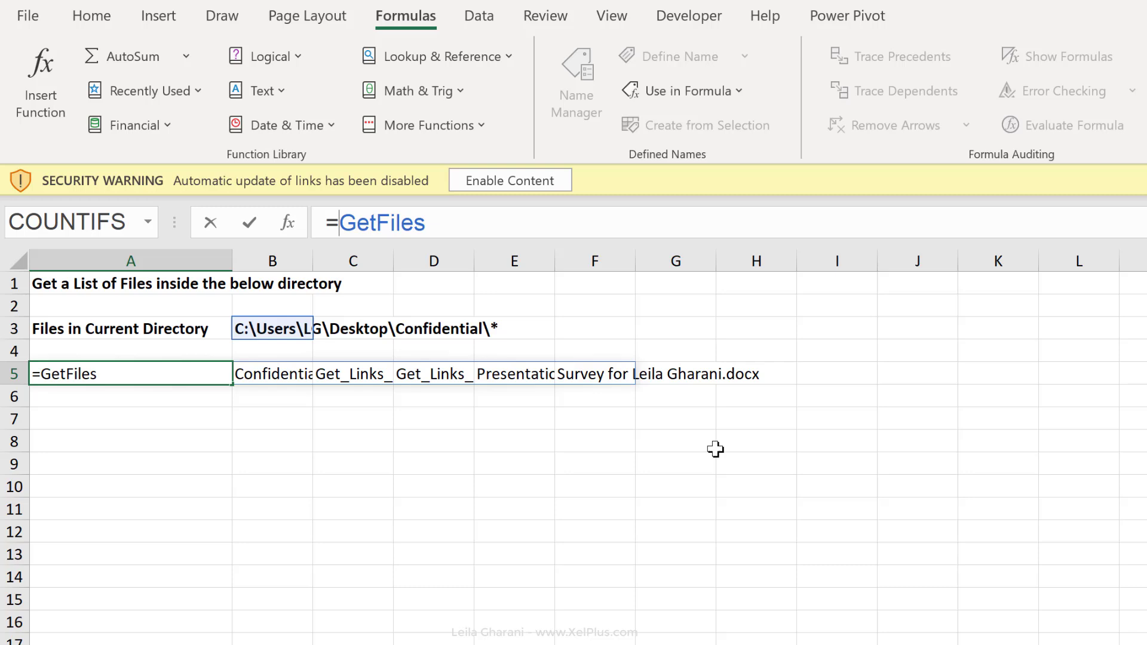
type("transpos")
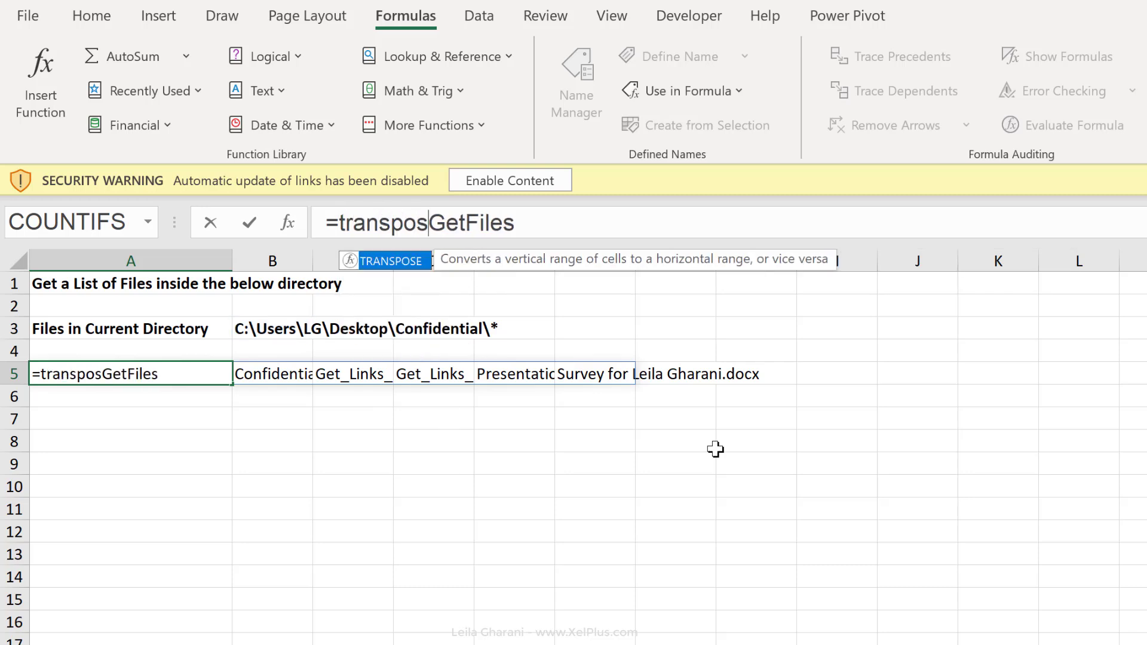
type("e(")
key("ctrl+Return")
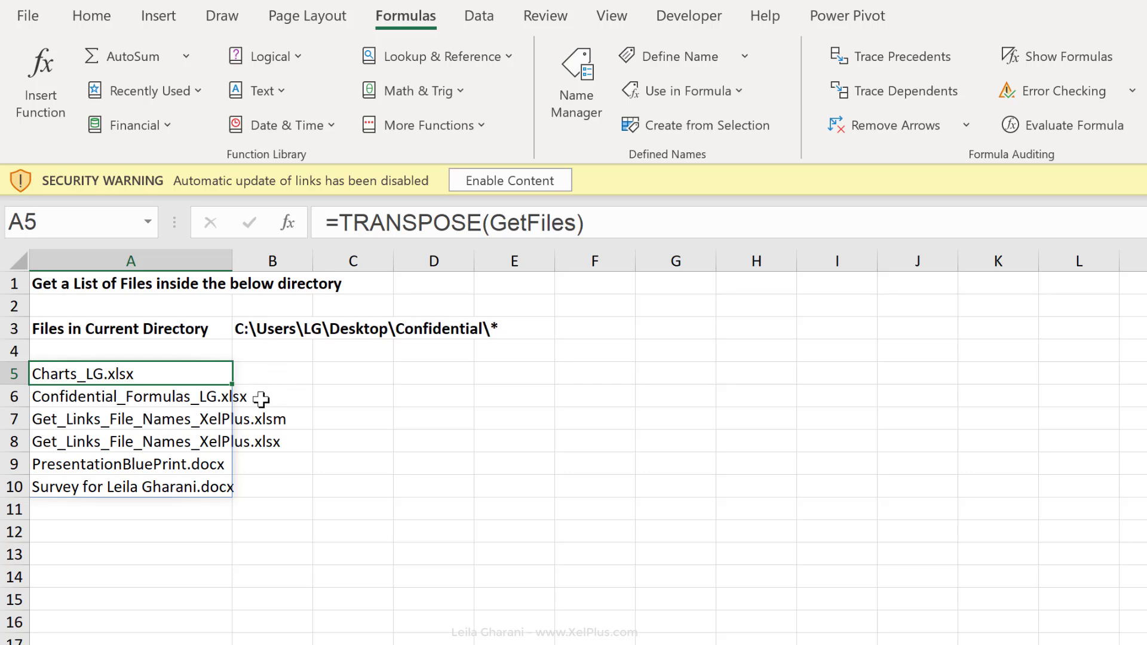
left_click(215, 460)
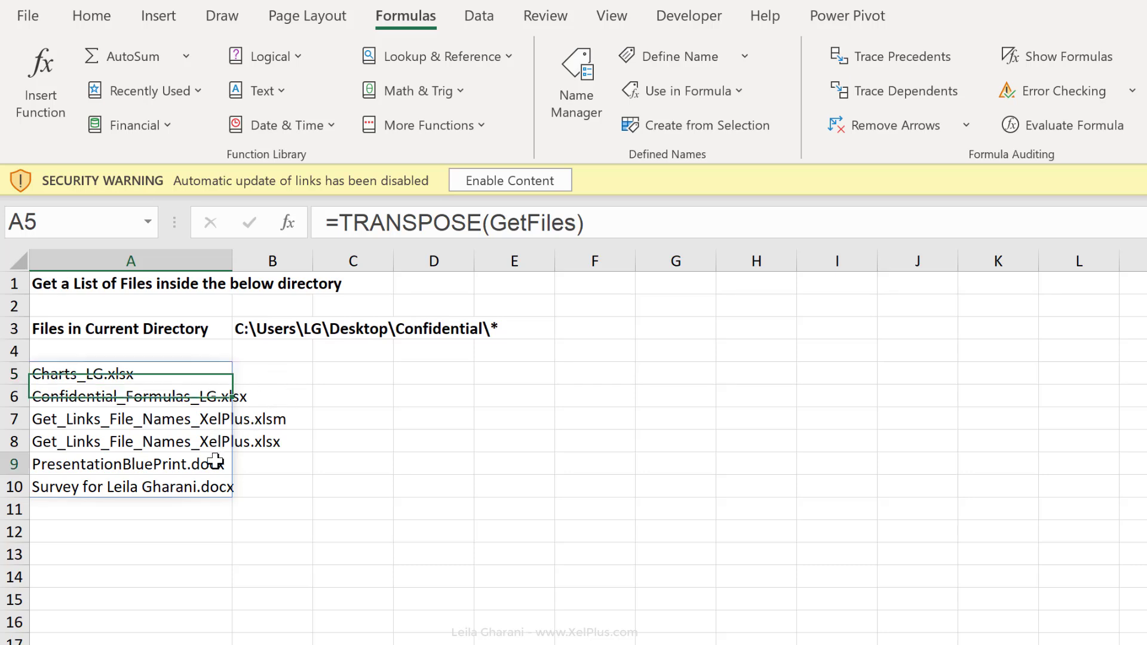
left_click(196, 420)
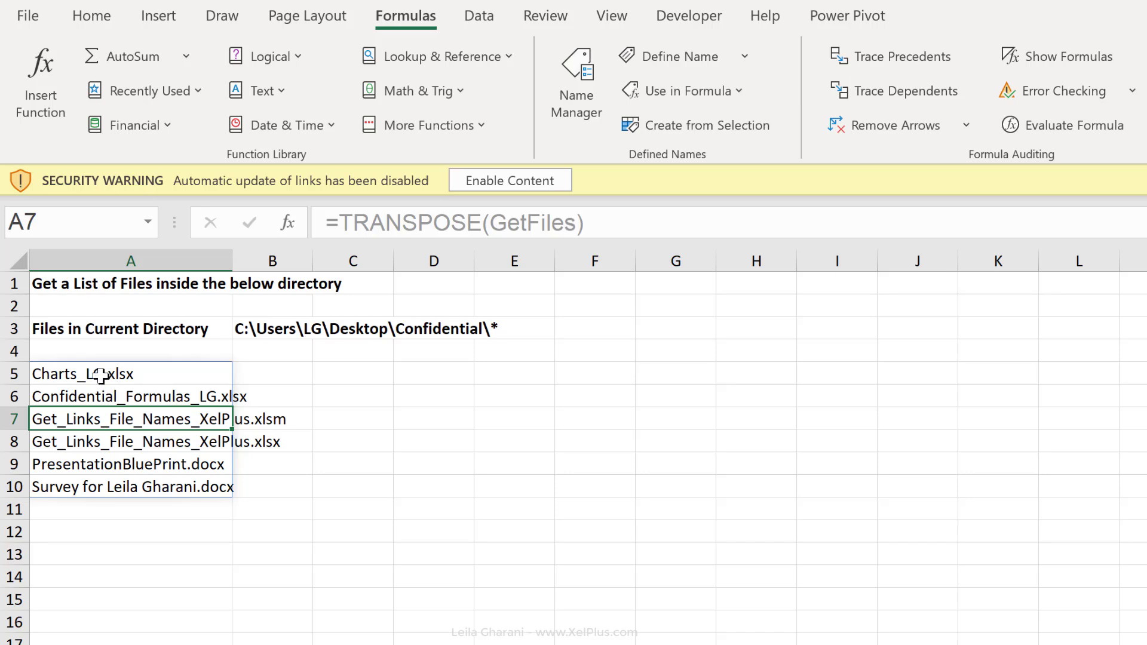
Recalculate with F9 so Latest_Data.xlsx appears in A9, extending the list to A11
left_click(100, 375)
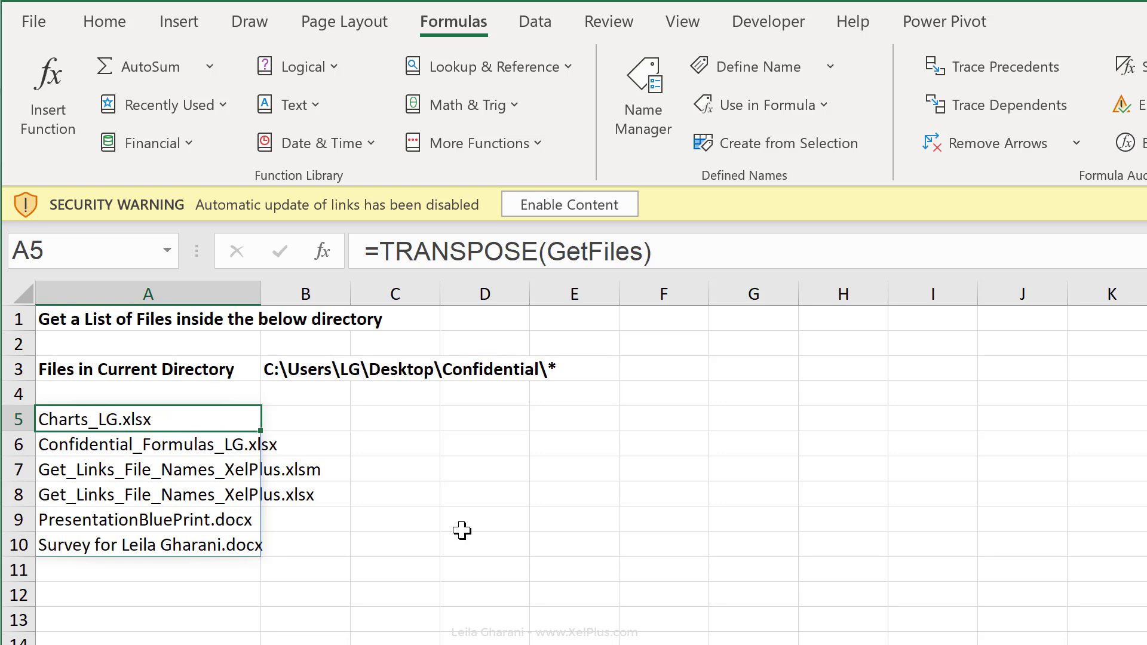
key("F9")
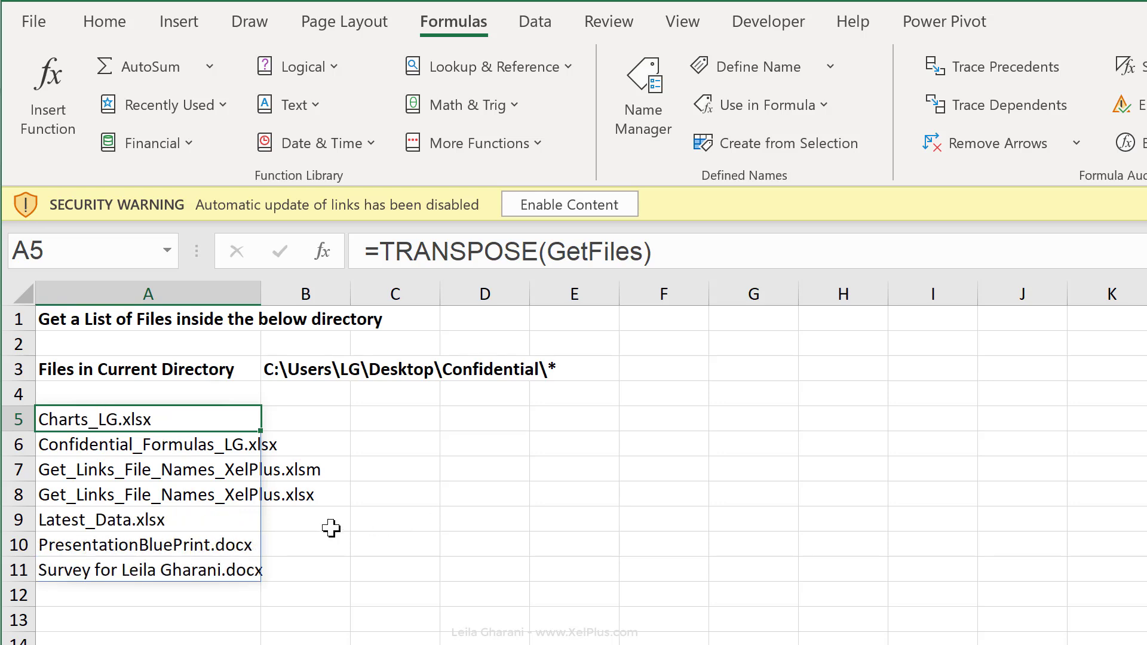
left_click(191, 514)
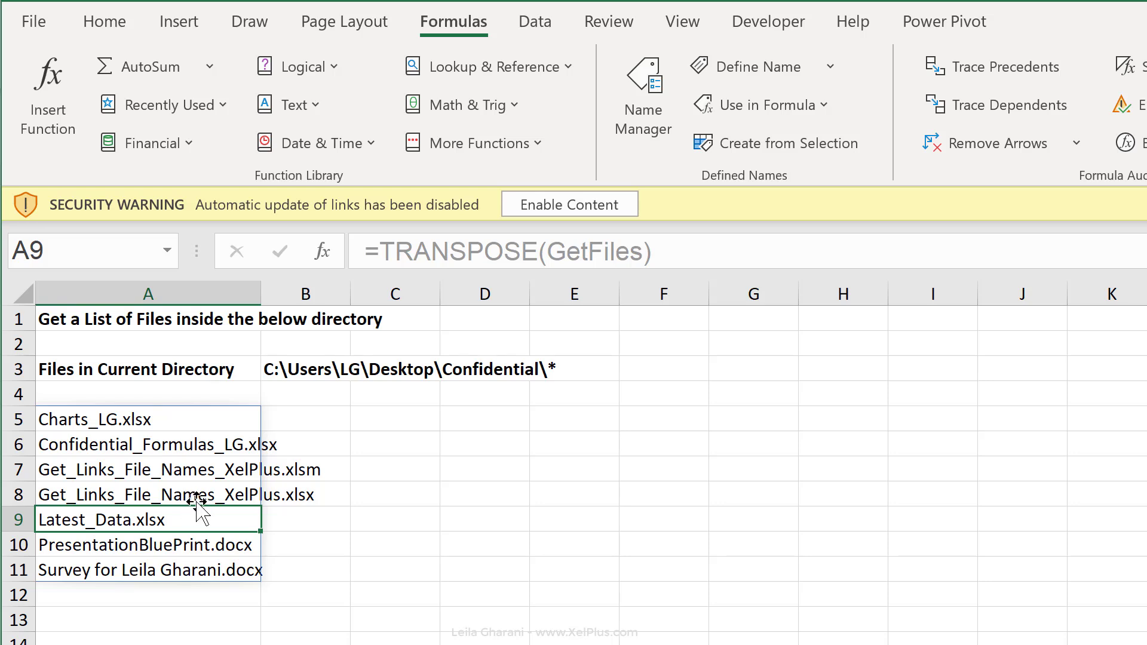
Change A5 to =SORT(TRANSPOSE(GetFiles)) so the seven file names list alphabetically
left_click(178, 421)
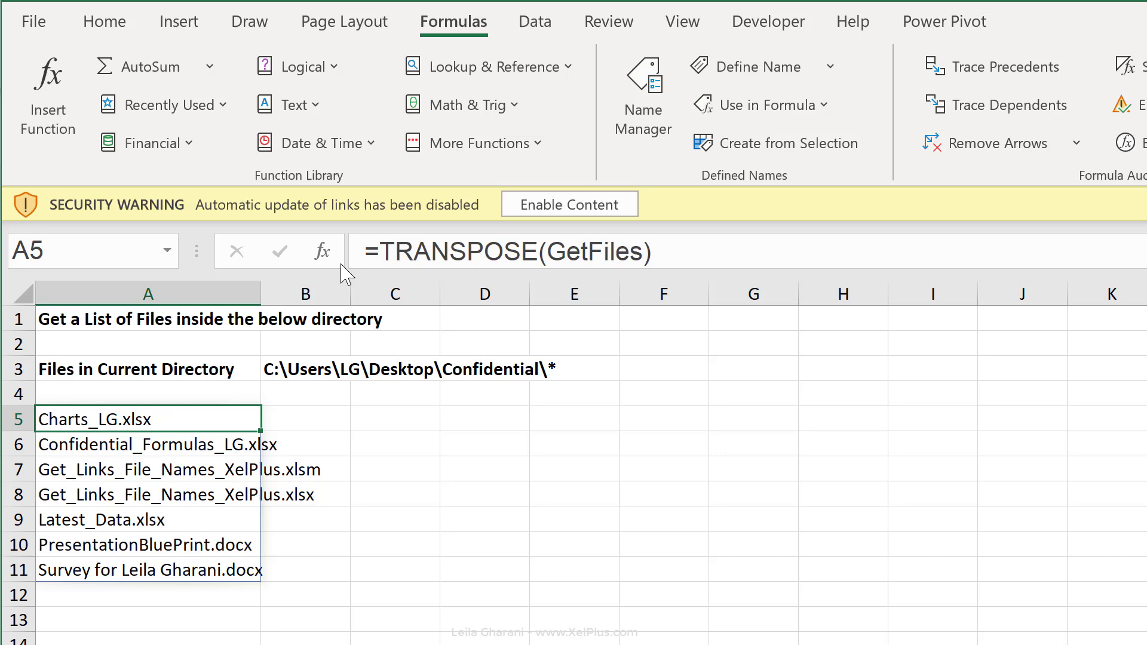
left_click(385, 254)
type("sort")
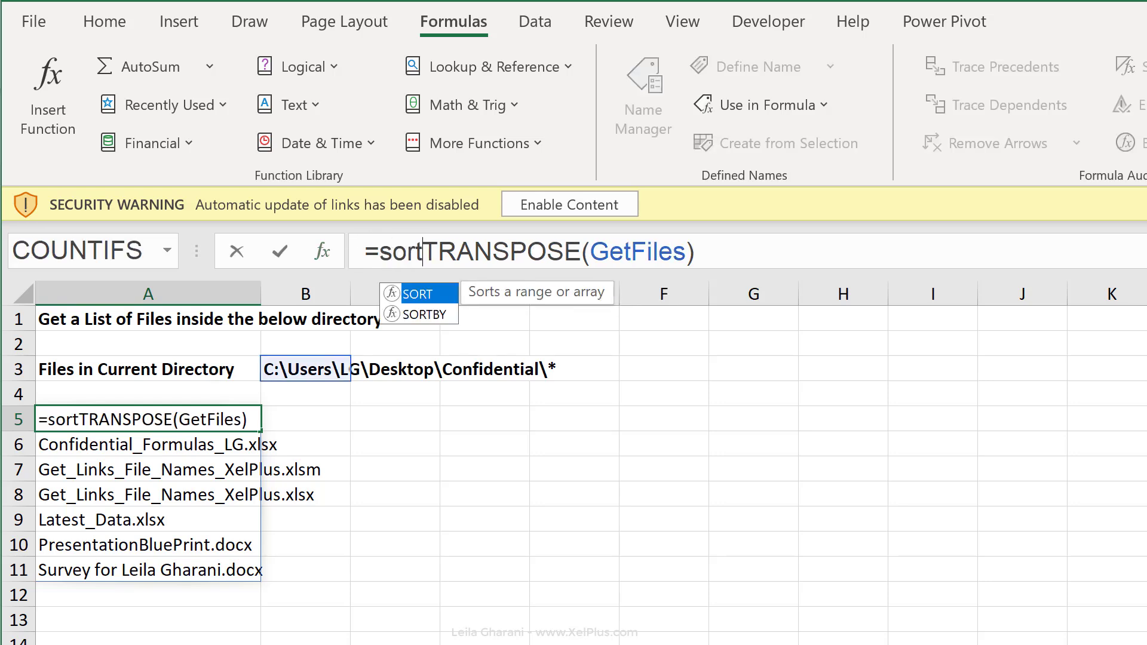
type("(")
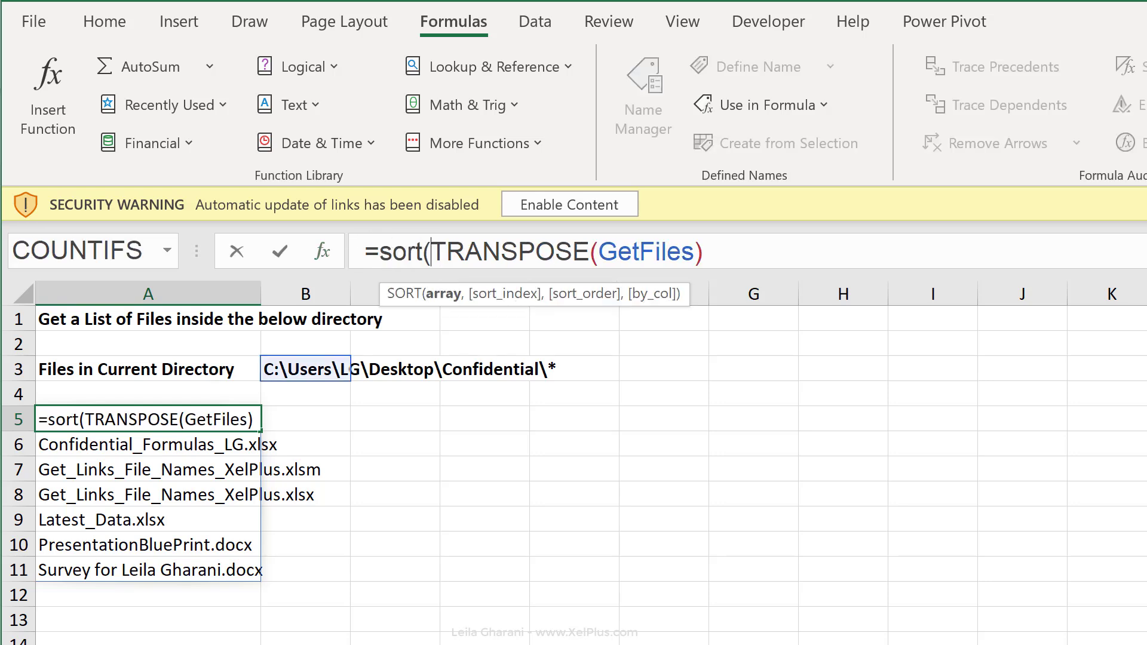
left_click(834, 262)
type(")")
key("ctrl+Return")
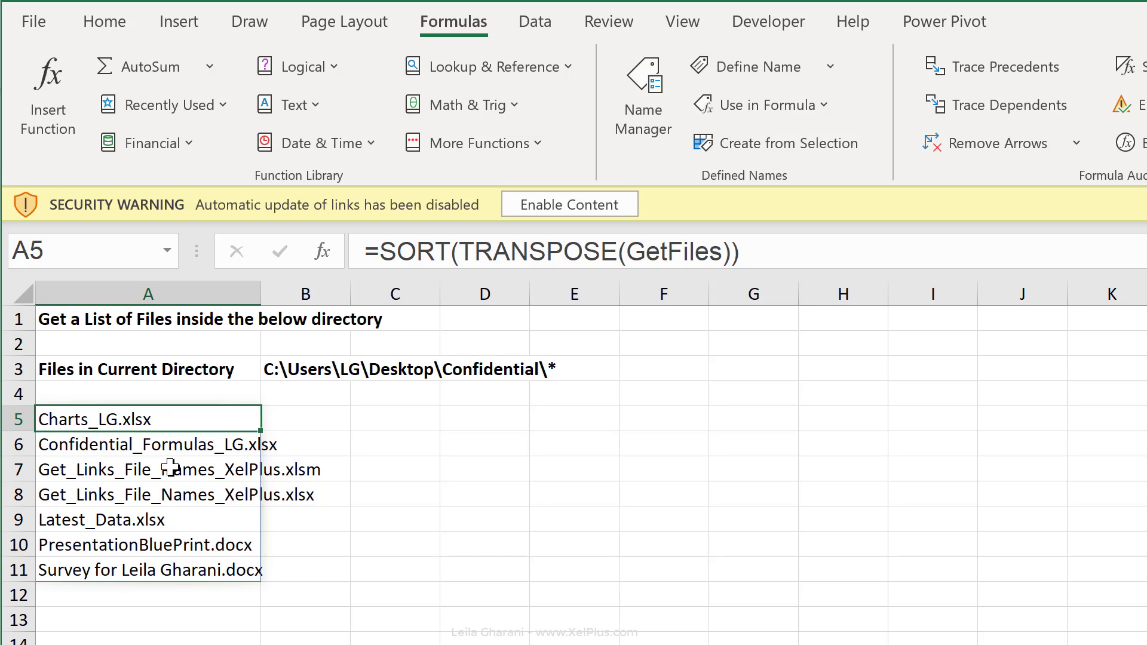
Append xlsx to the B3 folder path so it ends in \*xlsx, listing the four .xlsx files
left_click(306, 369)
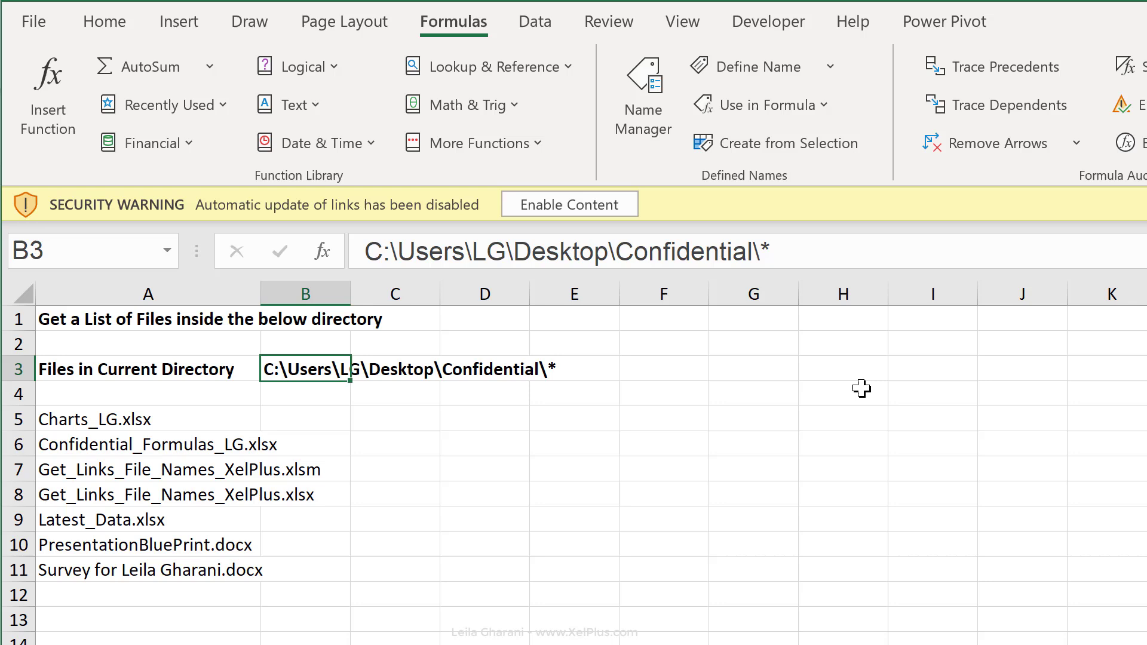
left_click(790, 250)
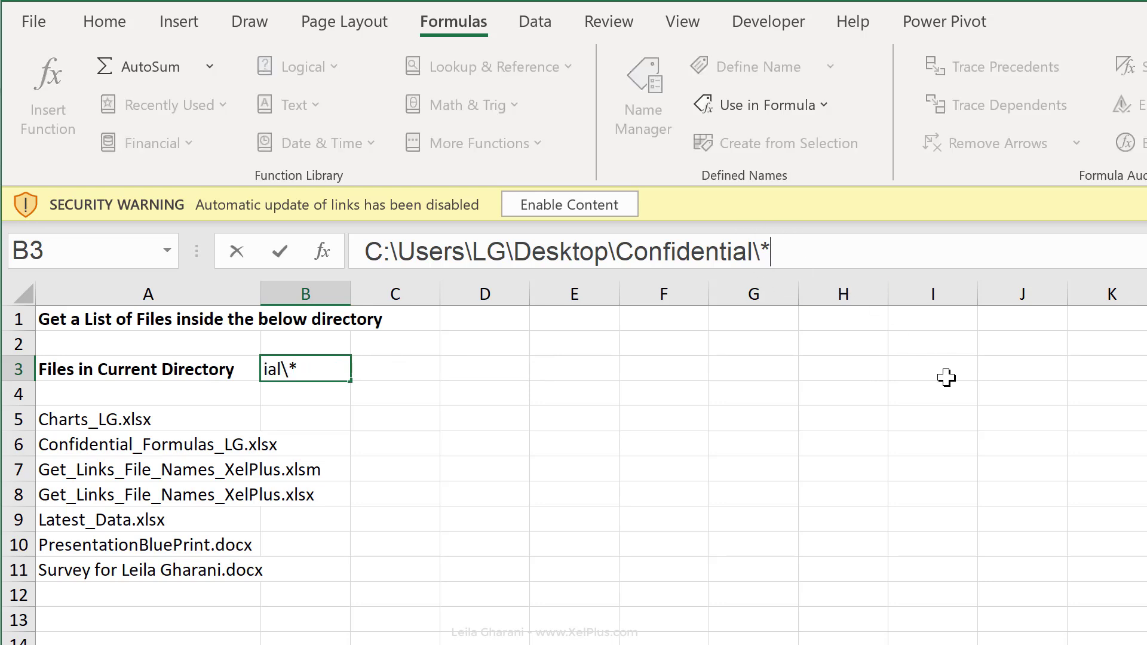
type("xlsx")
key("ctrl+Return")
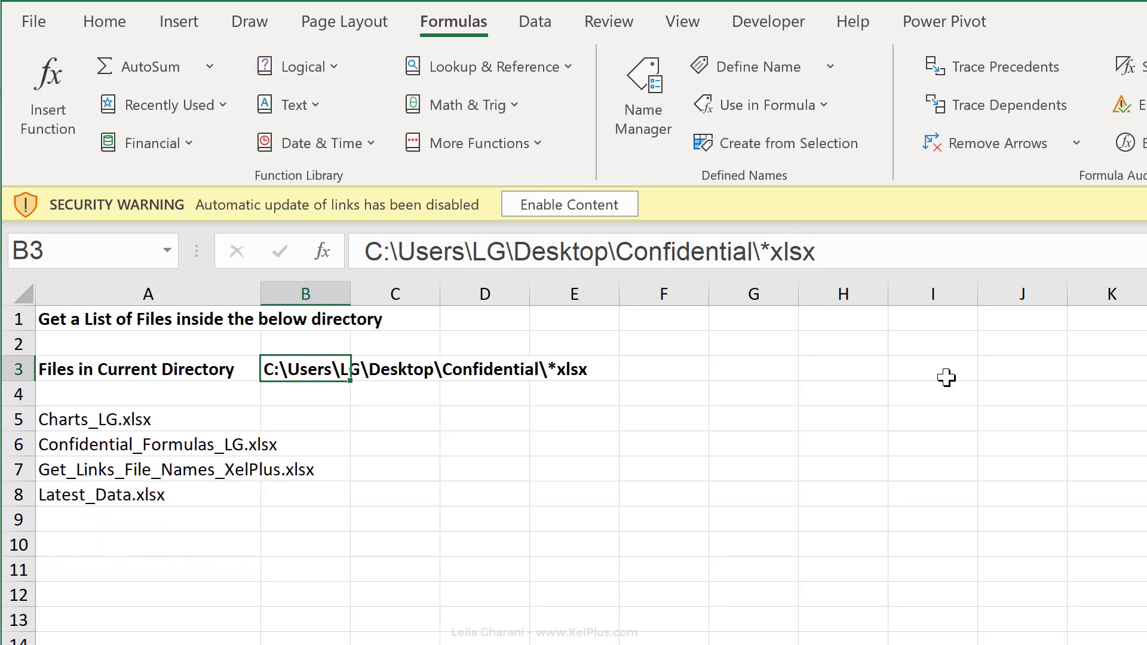